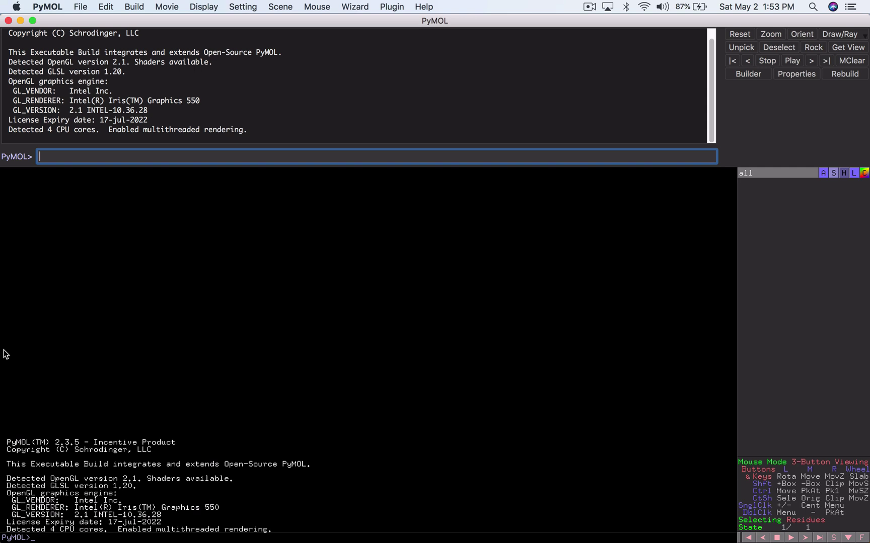
Run fetch 6JOL to load the PDGFRA–imatinib crystal structure
text(fetch 6JOL)
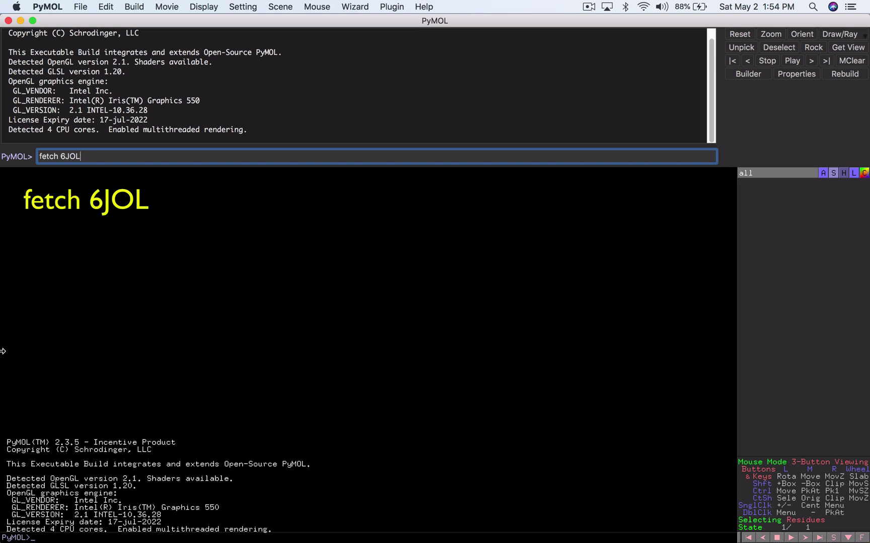
key(Return)
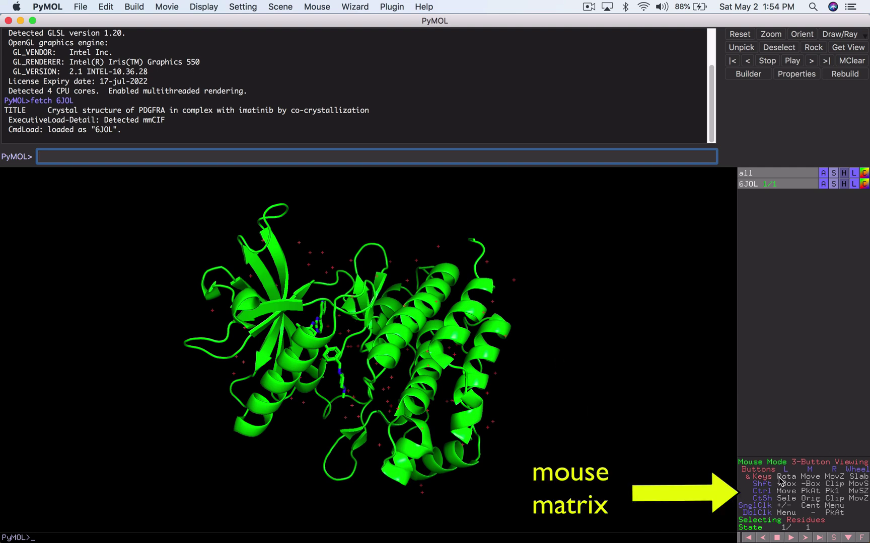
Cycle the mouse mode between editing and viewing, ending in viewing mode
click(811, 487)
click(811, 488)
click(812, 488)
click(812, 488)
click(811, 487)
click(811, 487)
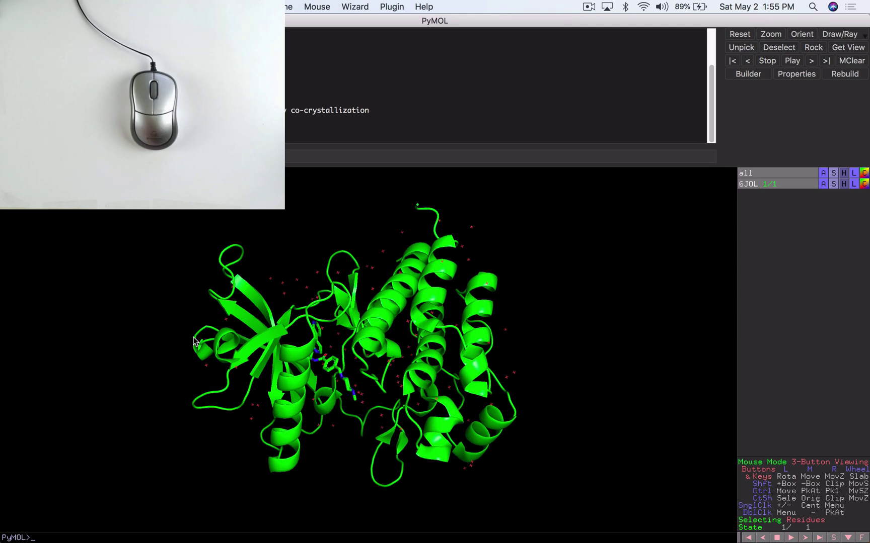
Rotate, zoom out and shift the protein, then adjust the clipping slab around imatinib
drag(198, 342, 267, 352)
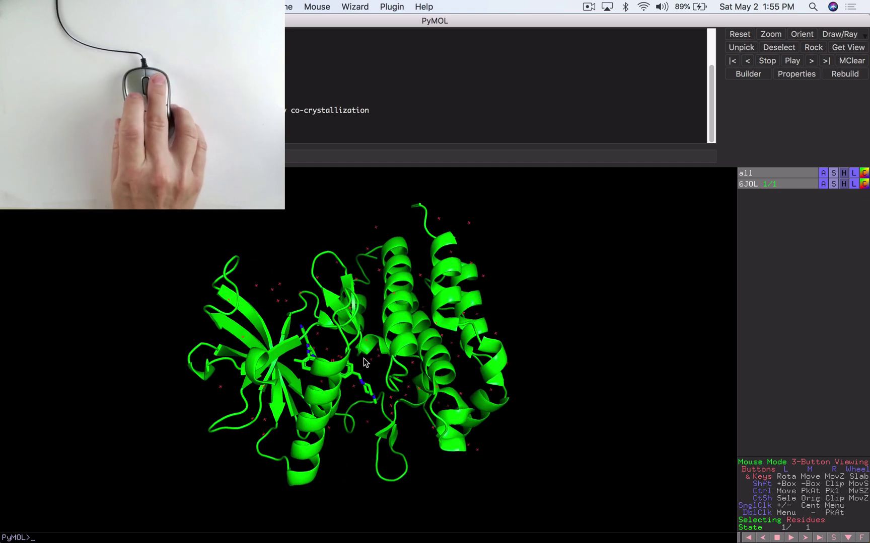
right_drag(363, 358, 358, 388)
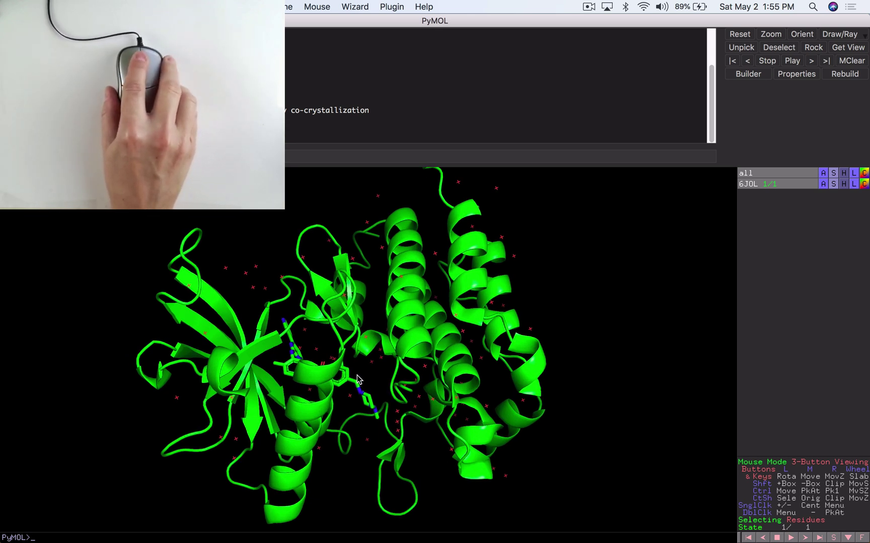
drag(357, 378, 370, 344)
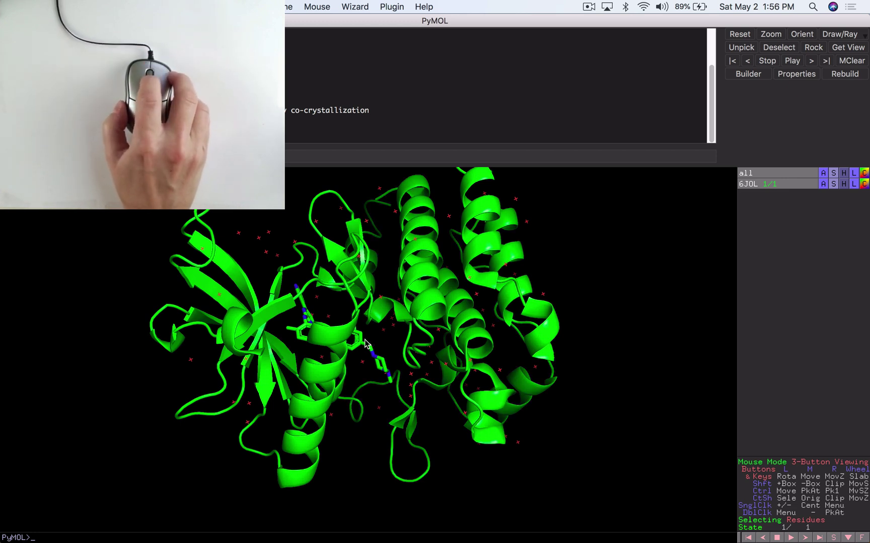
scroll(366, 344, down, 3)
scroll(366, 345, down, 5)
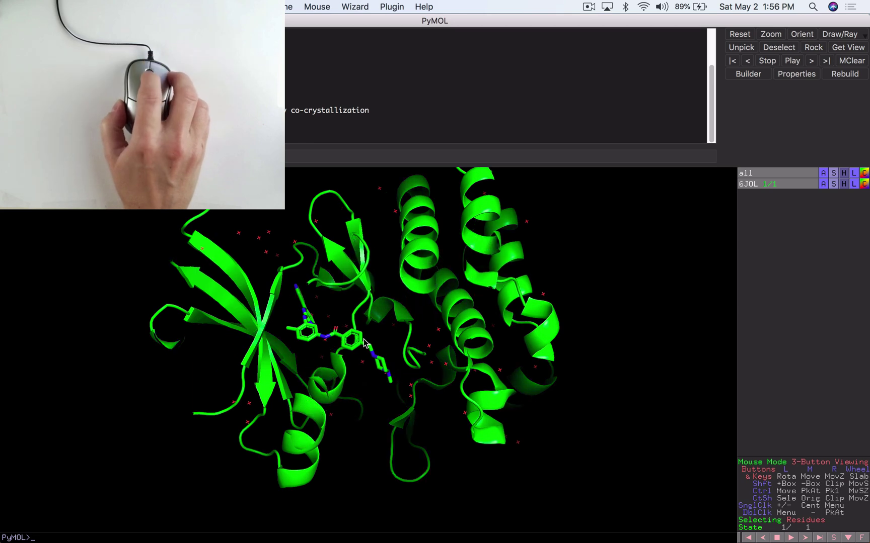
scroll(362, 343, down, 1)
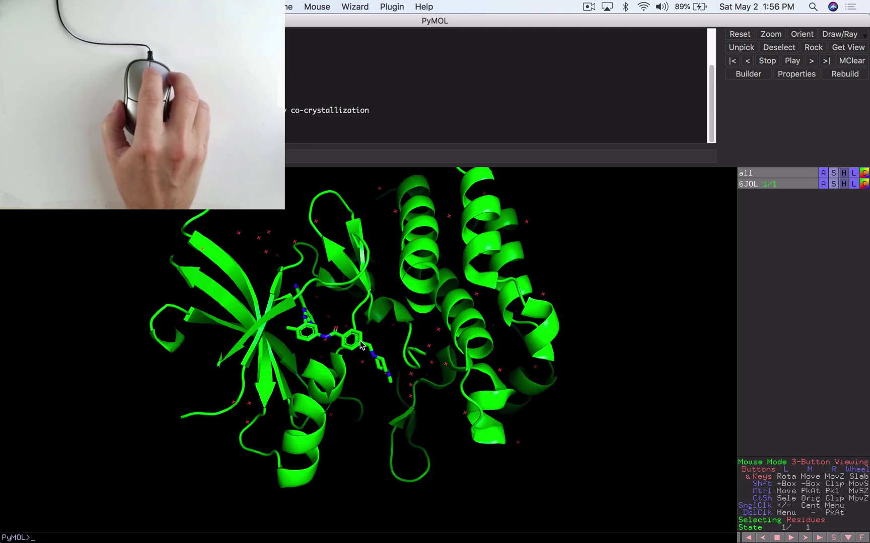
scroll(360, 345, down, 3)
scroll(361, 344, up, 5)
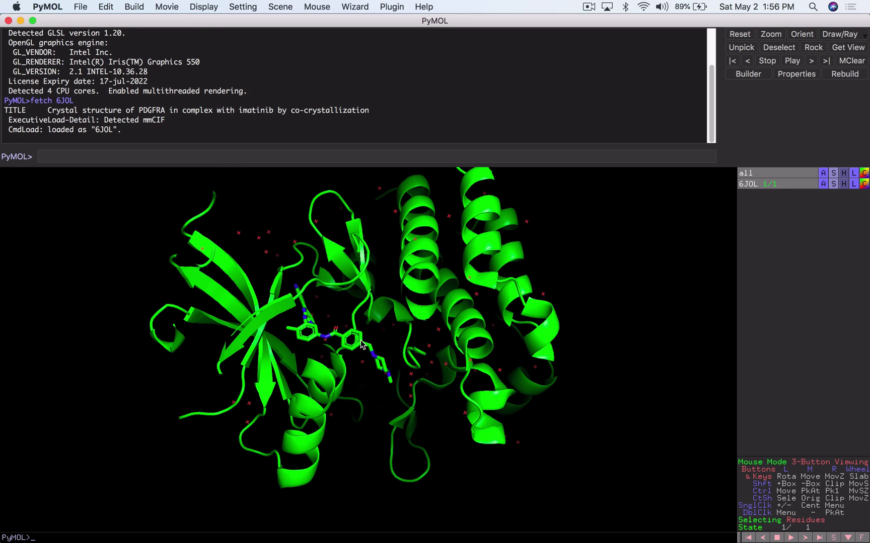
scroll(361, 344, up, 3)
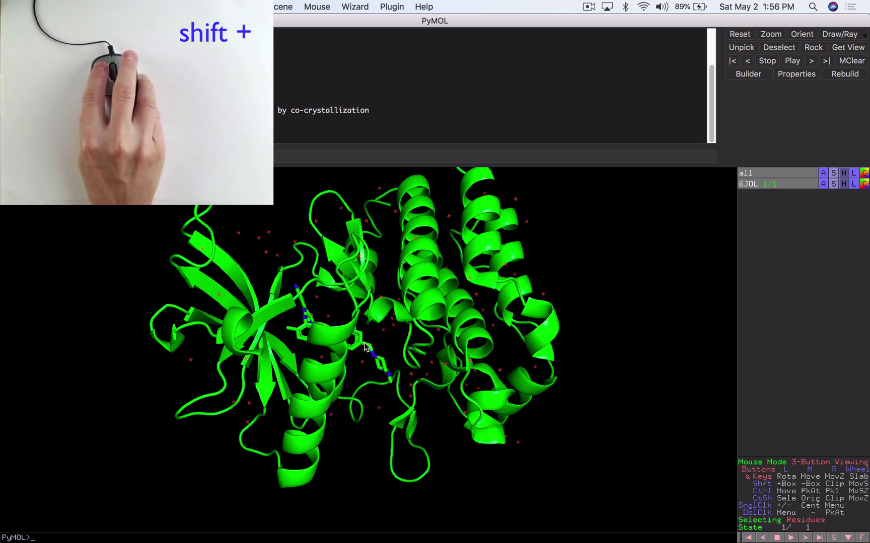
Box-select the left-lobe residues into a 405-atom 'sele' and hide its markers
shift+drag(156, 212, 313, 324)
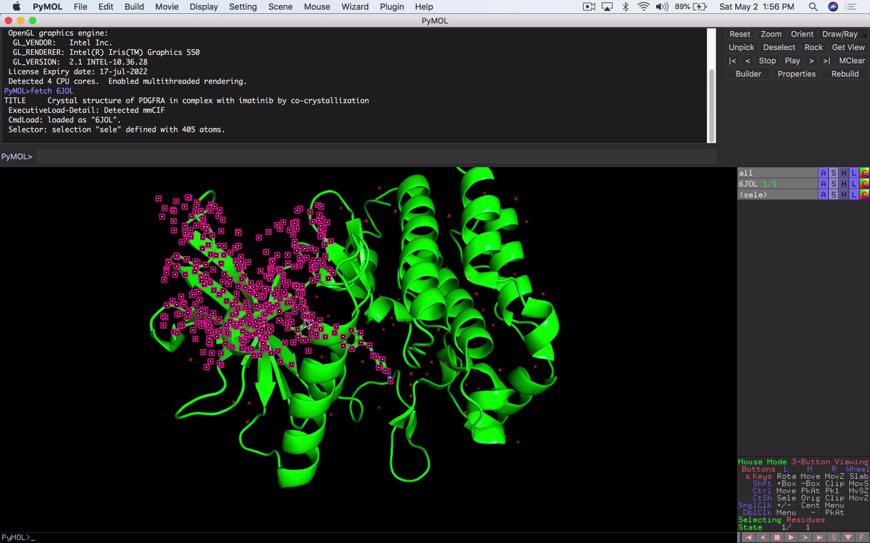
click(148, 301)
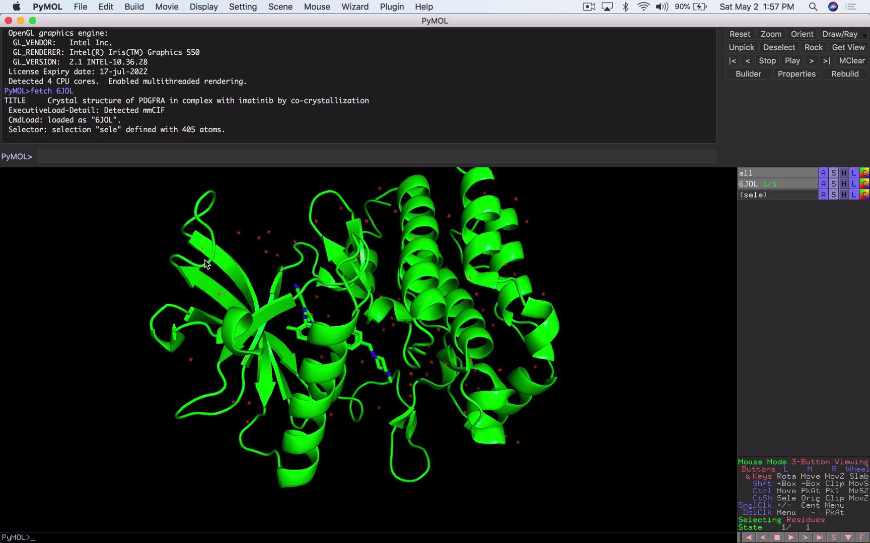
Switch to 1 Button Viewing Mode and rotate the protein about its vertical axis
click(318, 5)
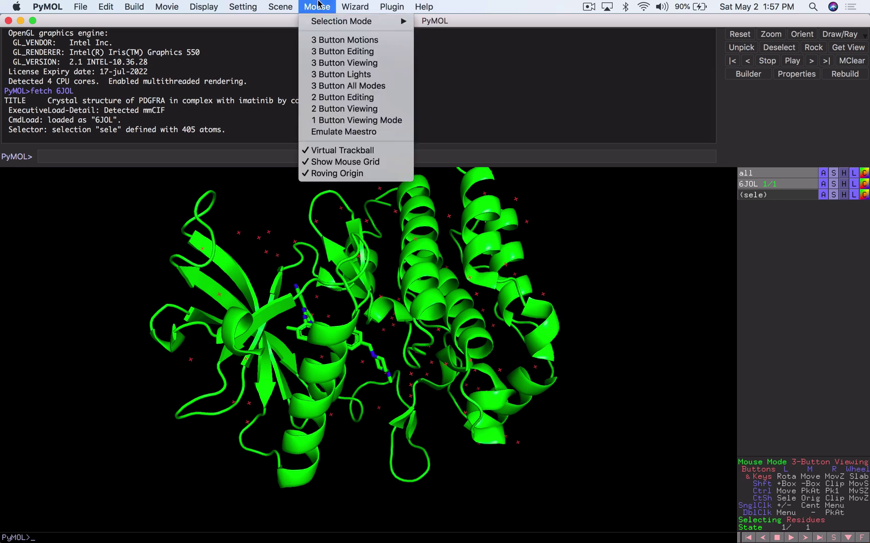
click(332, 121)
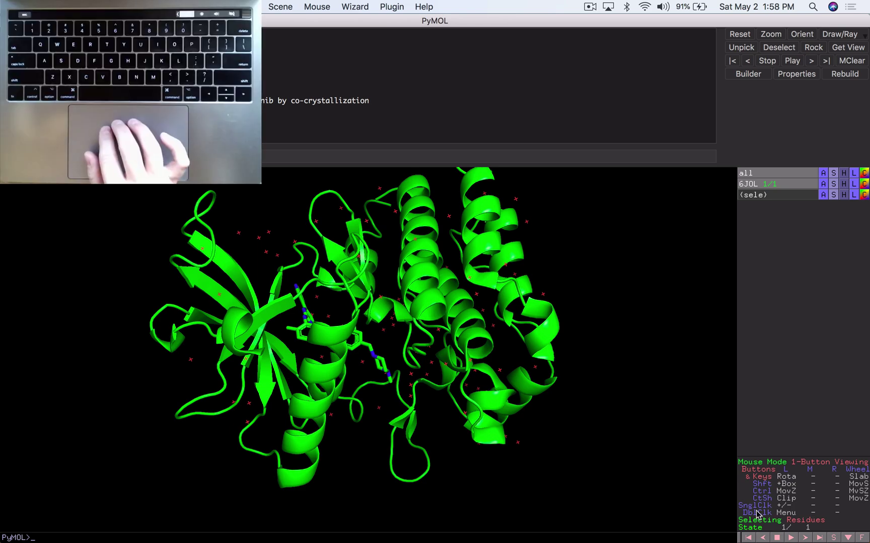
drag(202, 390, 340, 384)
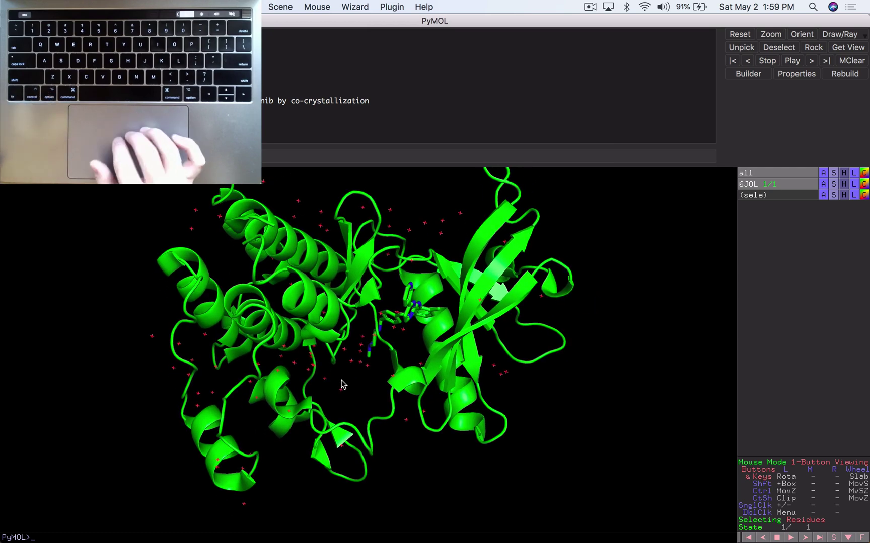
Adjust the clipping with the scroll wheel, then orient the molecule into a centred view
scroll(341, 385, down, 5)
scroll(341, 385, up, 5)
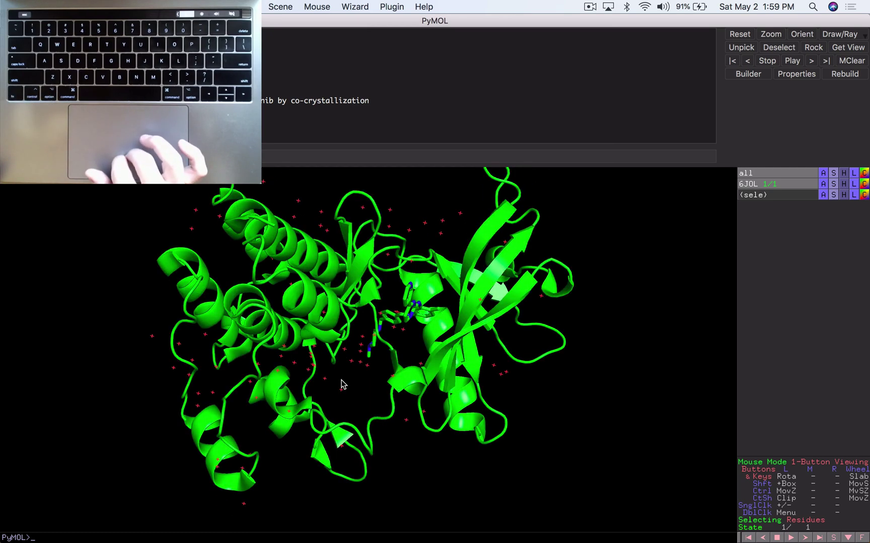
scroll(341, 385, down, 5)
scroll(342, 385, up, 5)
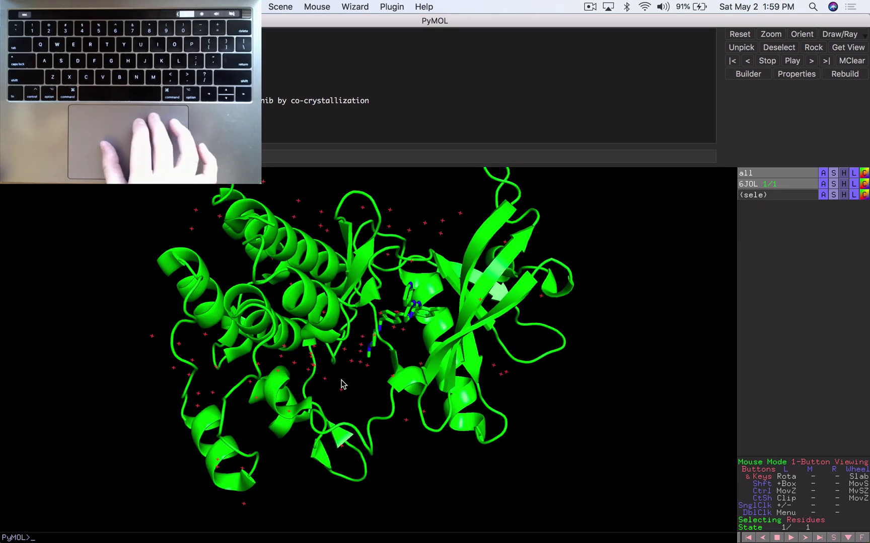
ctrl+shift+scroll(309, 389, down, 5)
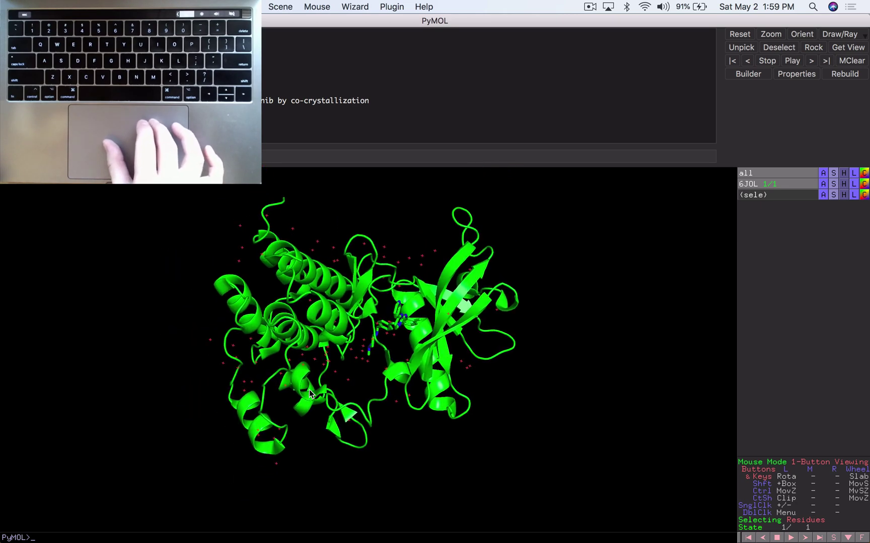
ctrl+shift+scroll(309, 390, up, 8)
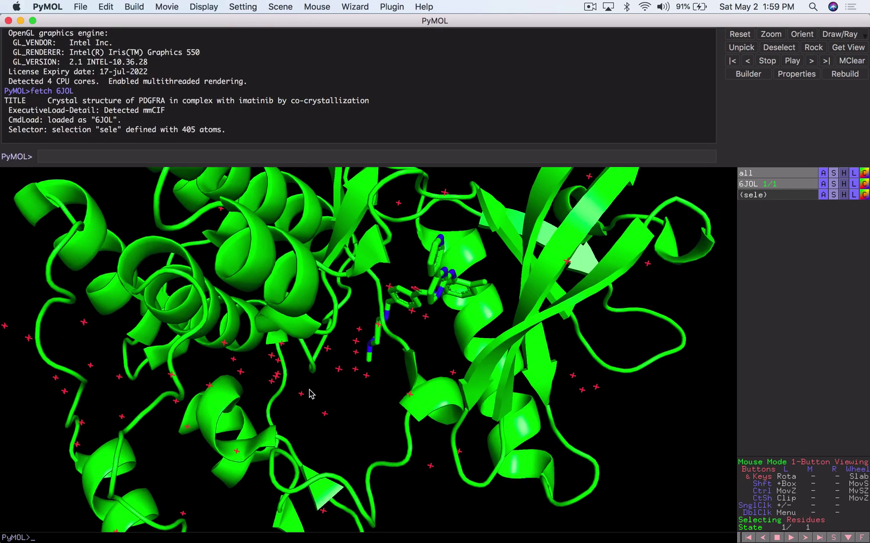
ctrl+shift+scroll(309, 395, down, 6)
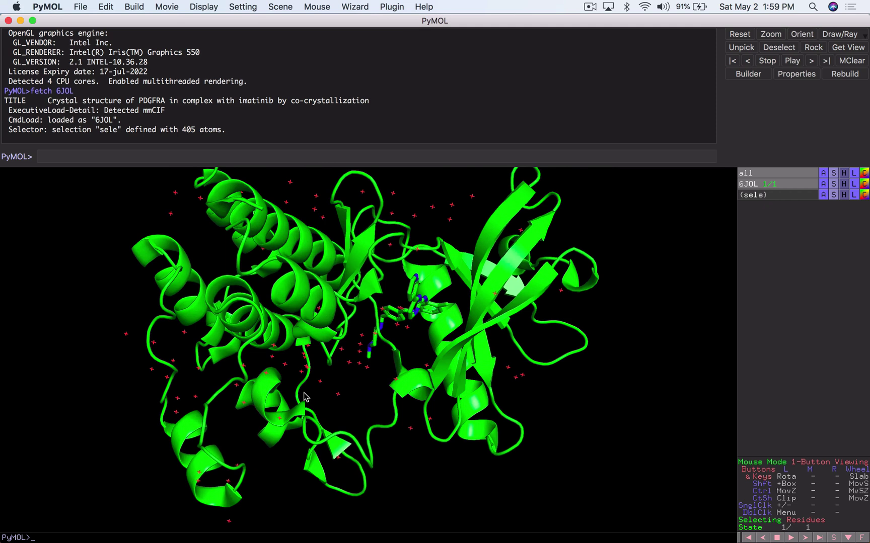
click(803, 39)
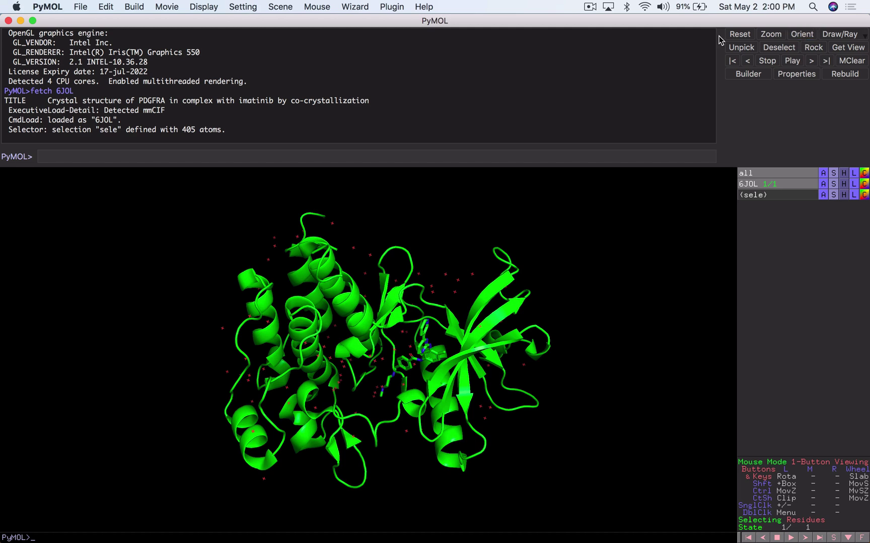
Turn on the sequence viewer, showing chain A numbered from residue 546
click(204, 6)
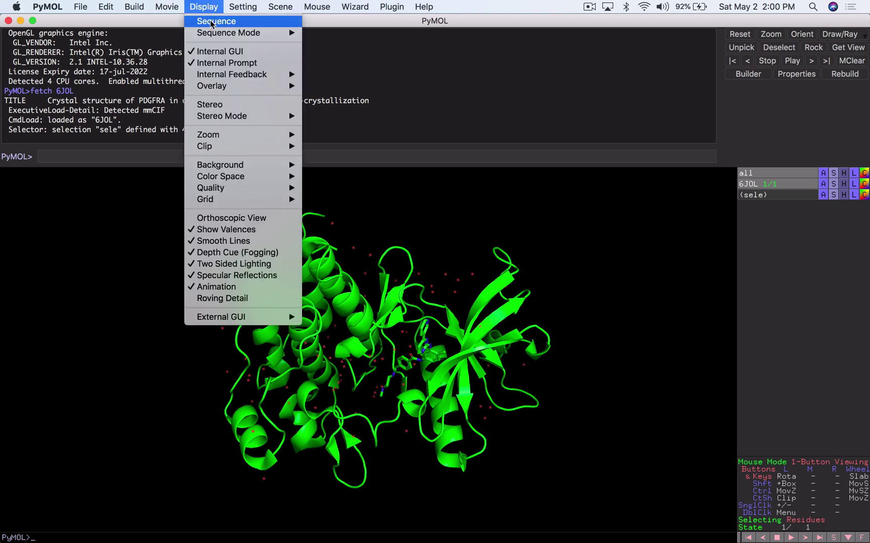
click(212, 21)
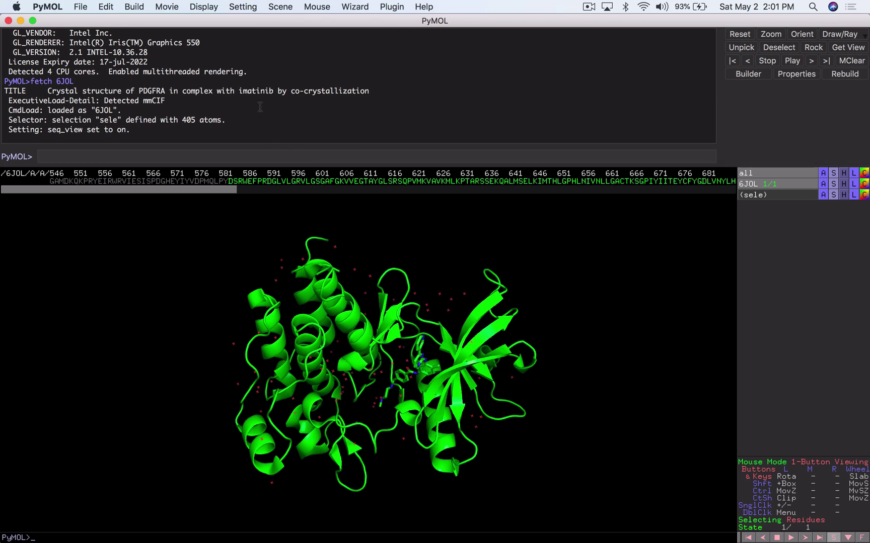
Switch the sequence to residue names, back to one-letter codes, and scroll to STI
click(203, 7)
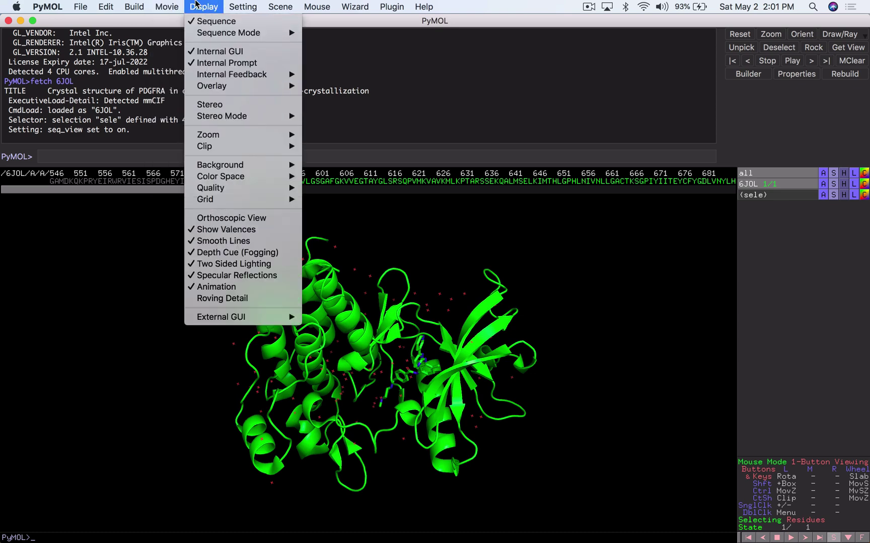
mouse_move(237, 32)
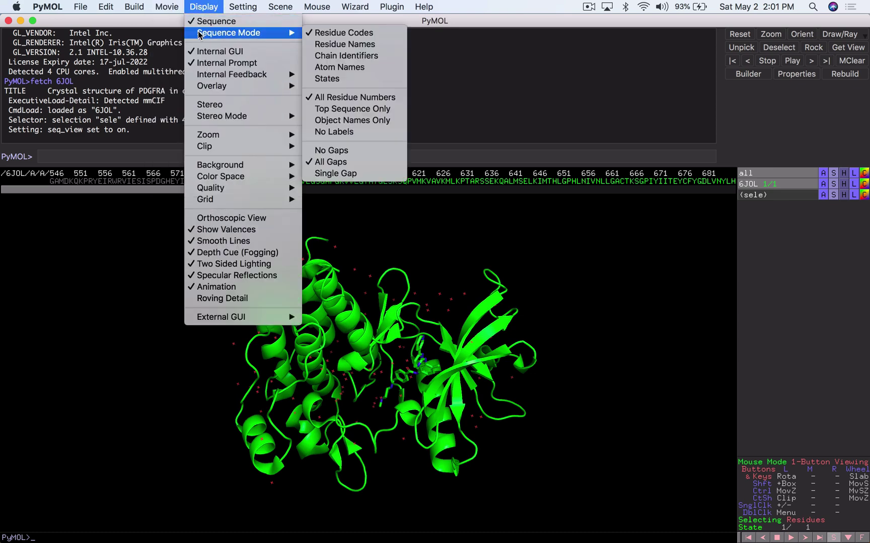
click(323, 44)
click(219, 7)
mouse_move(236, 33)
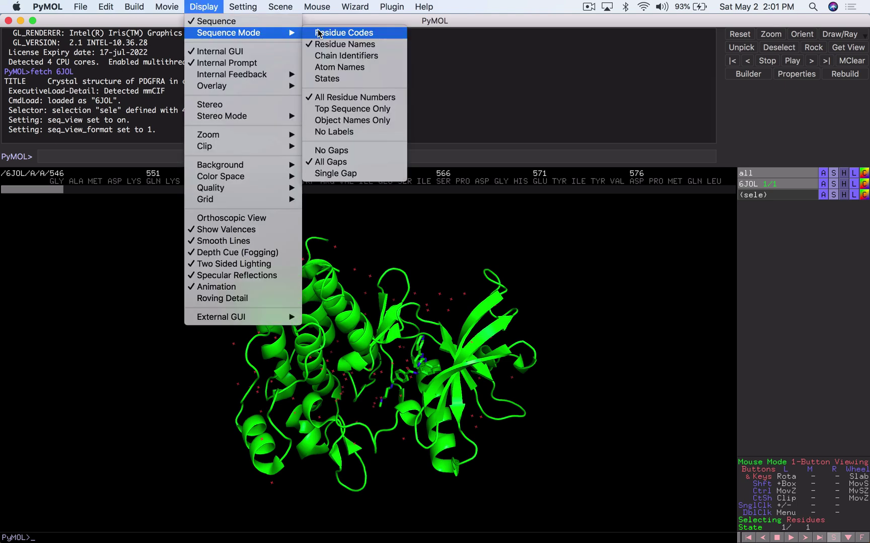
click(318, 33)
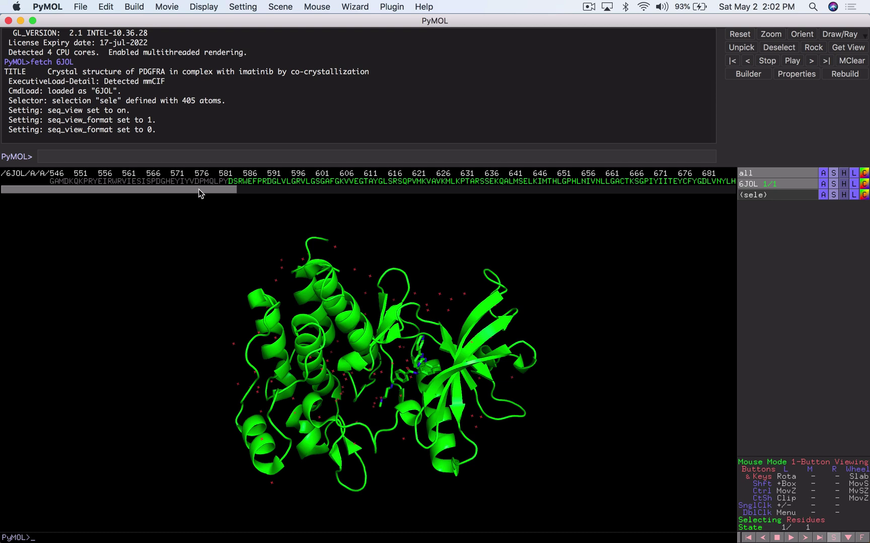
drag(197, 190, 619, 215)
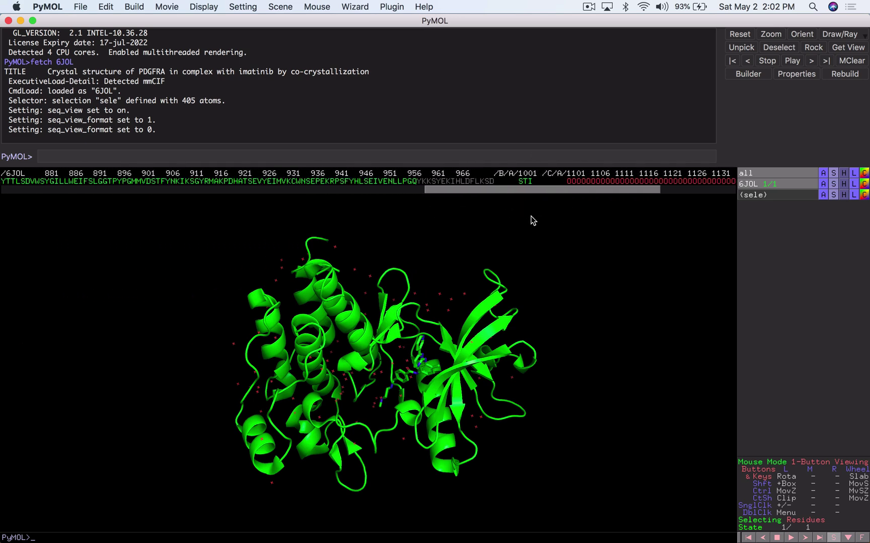
Select the STI ligand from the sequence and rename the selection to imatinib
click(525, 181)
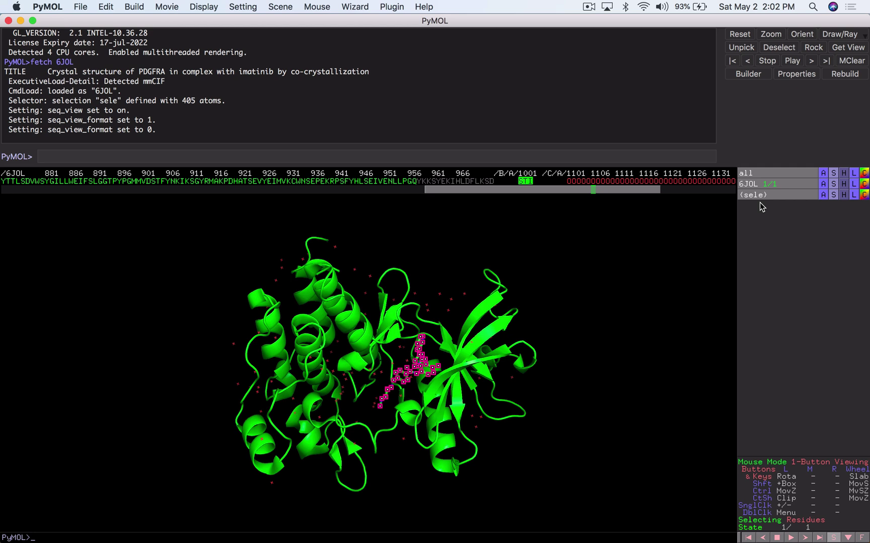
click(823, 197)
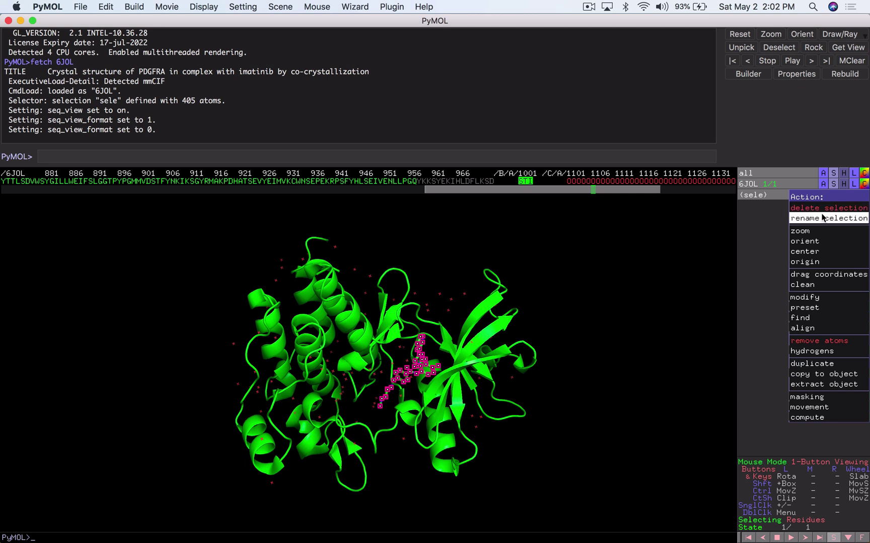
click(823, 217)
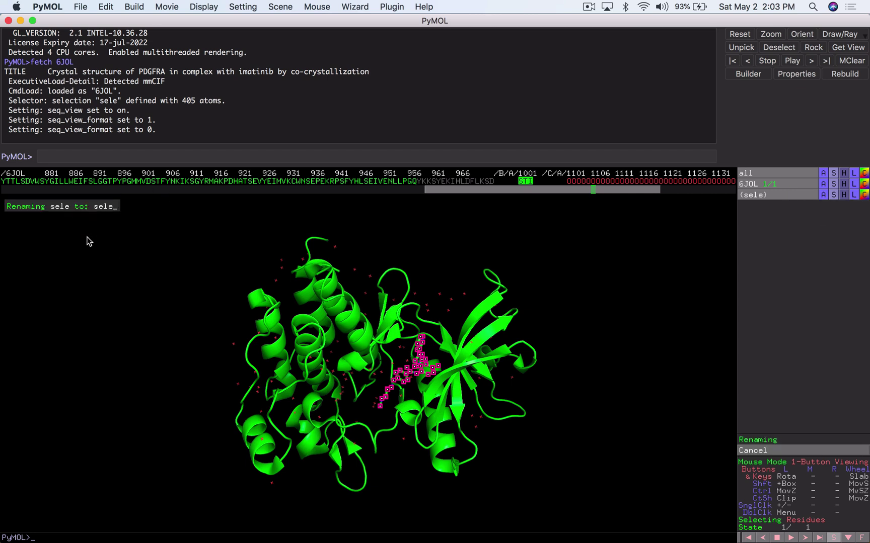
key(BackSpace)
key(BackSpace)
key(BackSpace)
key(BackSpace)
text(imatinib)
key(Return)
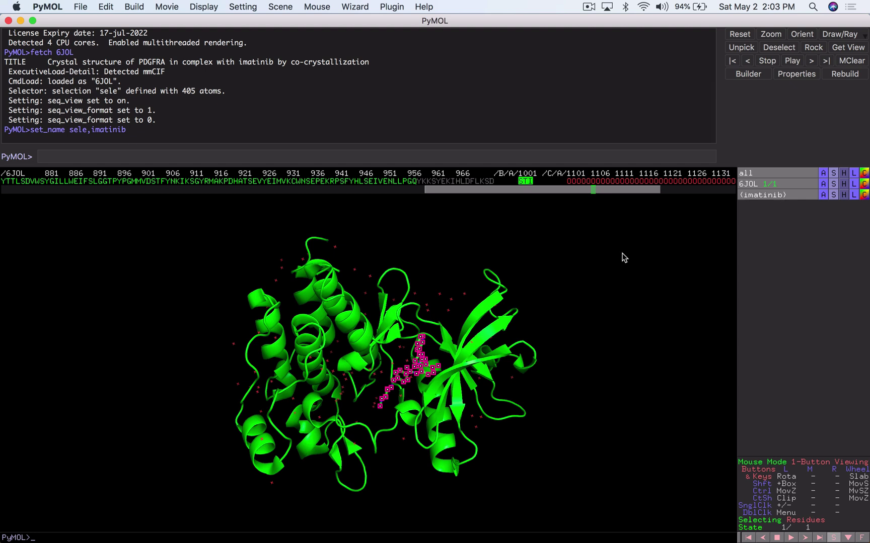
Clear the imatinib markers and select residues VAL 621 and MET 622
click(564, 301)
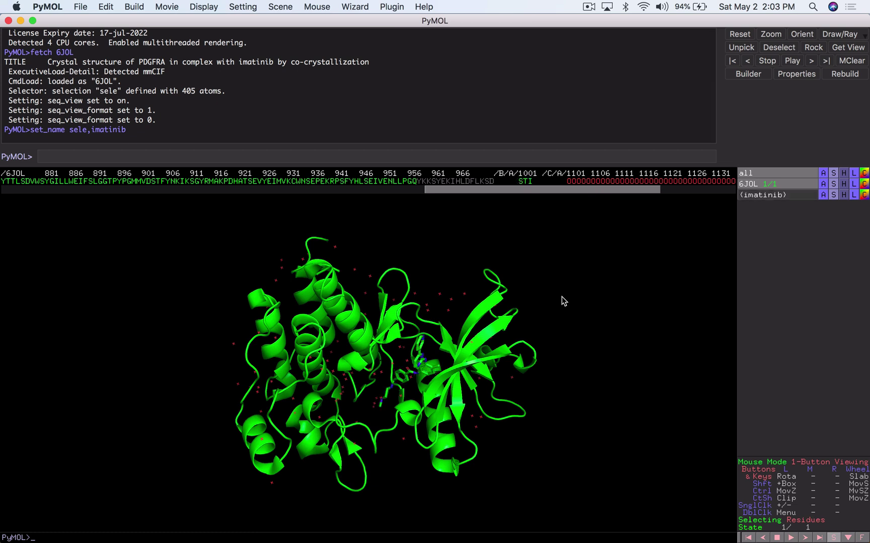
click(494, 302)
click(484, 307)
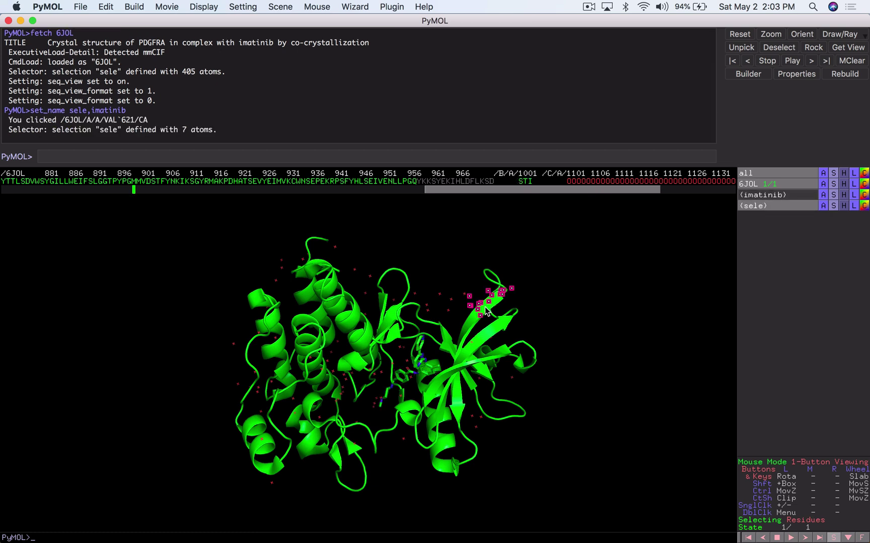
click(778, 199)
click(203, 6)
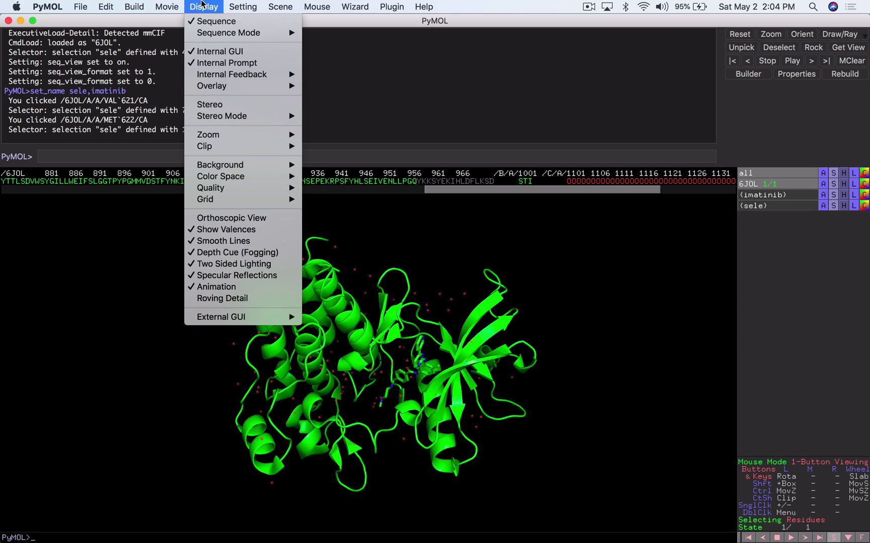
mouse_move(211, 165)
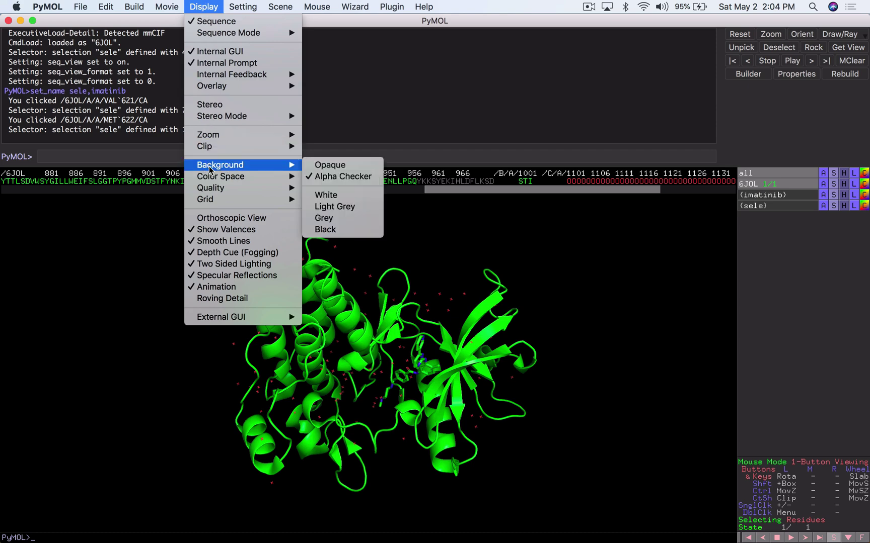
click(331, 194)
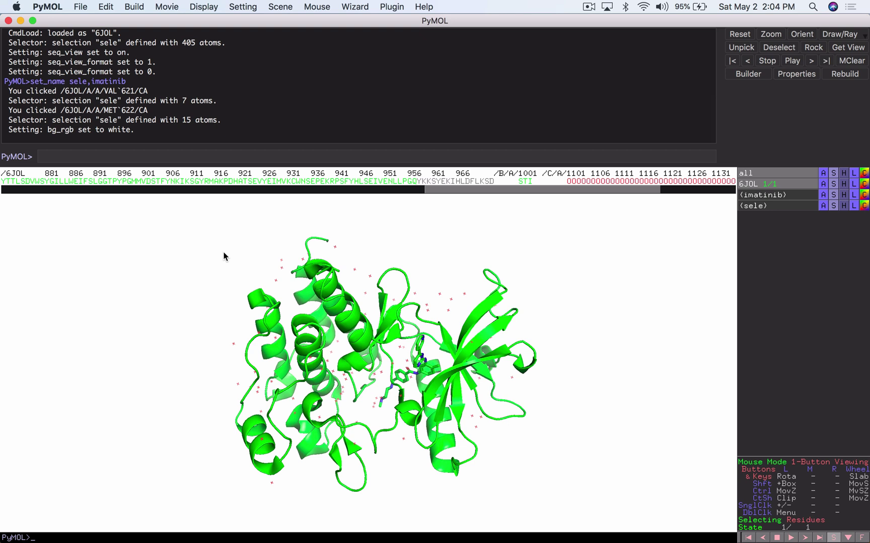
click(203, 6)
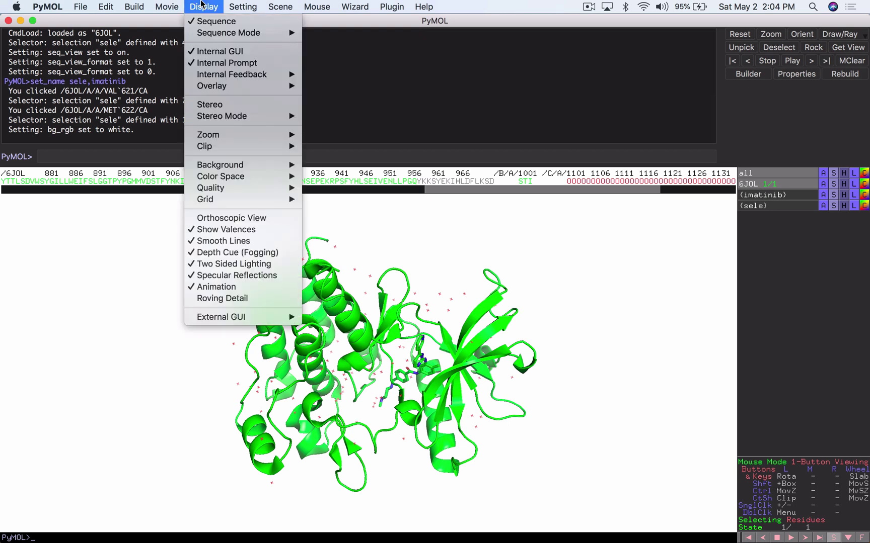
mouse_move(208, 165)
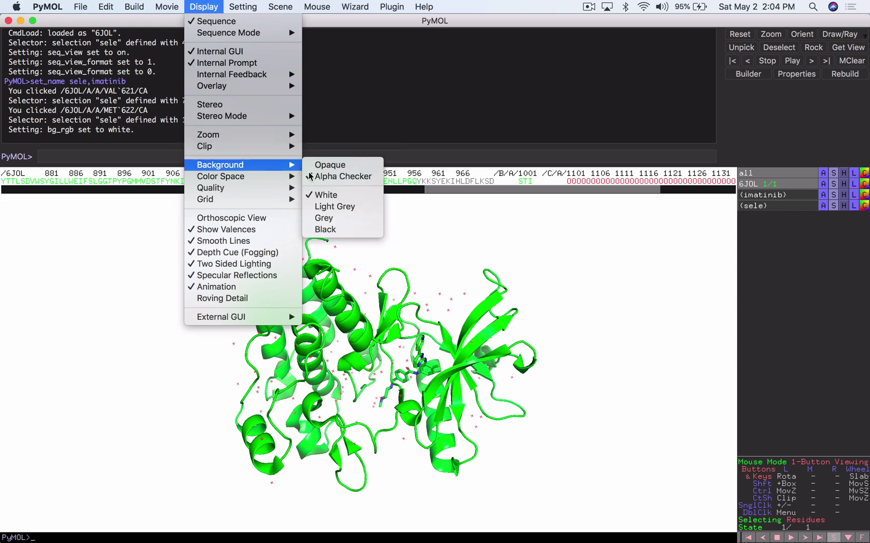
click(330, 230)
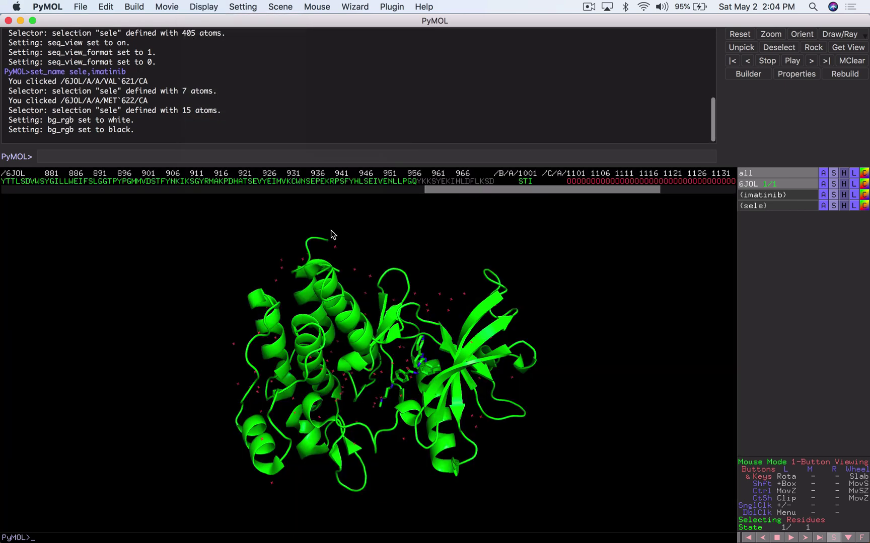
drag(453, 191, 549, 202)
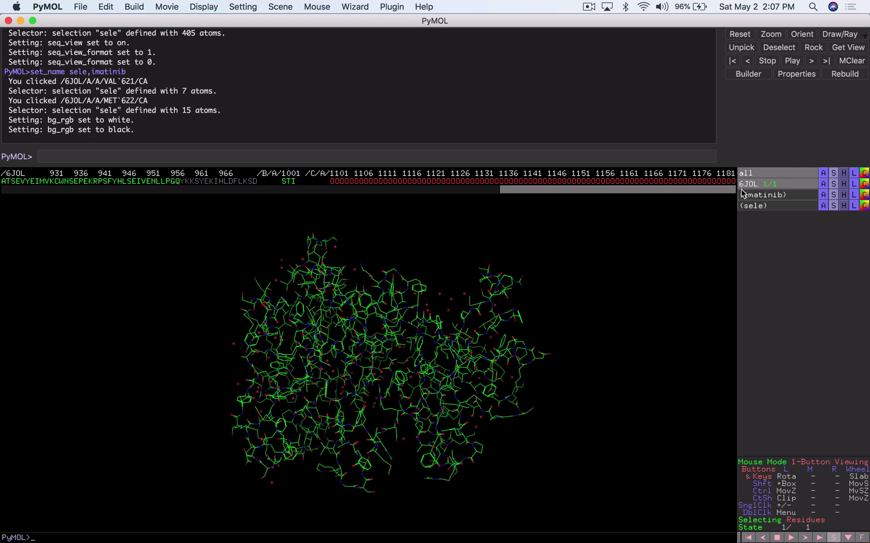
Show 6JOL as sticks and zoom in on the structure
click(833, 183)
click(834, 253)
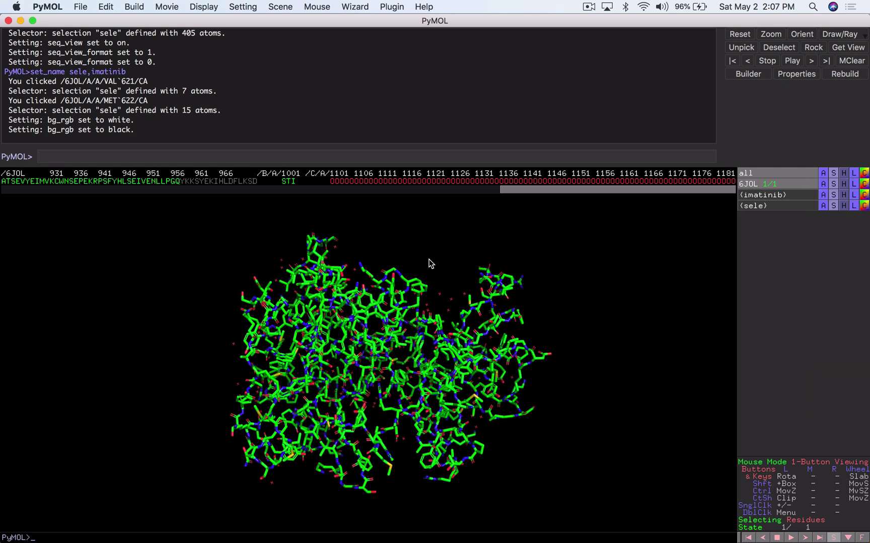
scroll(414, 332, up, 10)
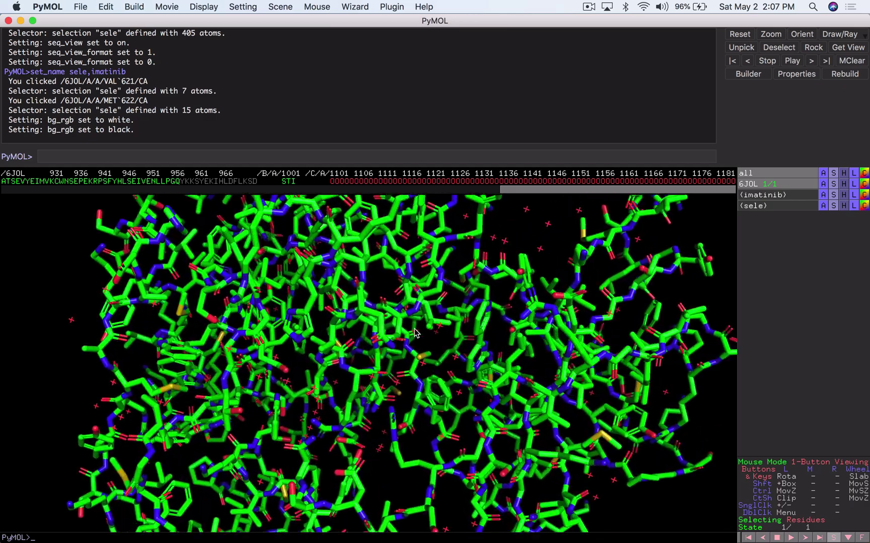
scroll(407, 333, up, 10)
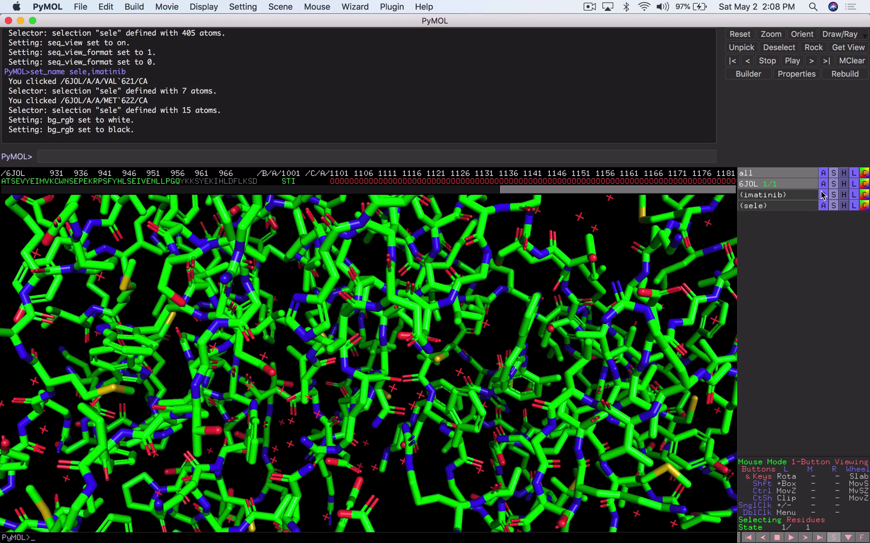
Colour 6JOL by element (CHNOS) with white carbons and orient the whole protein
click(864, 184)
mouse_move(849, 199)
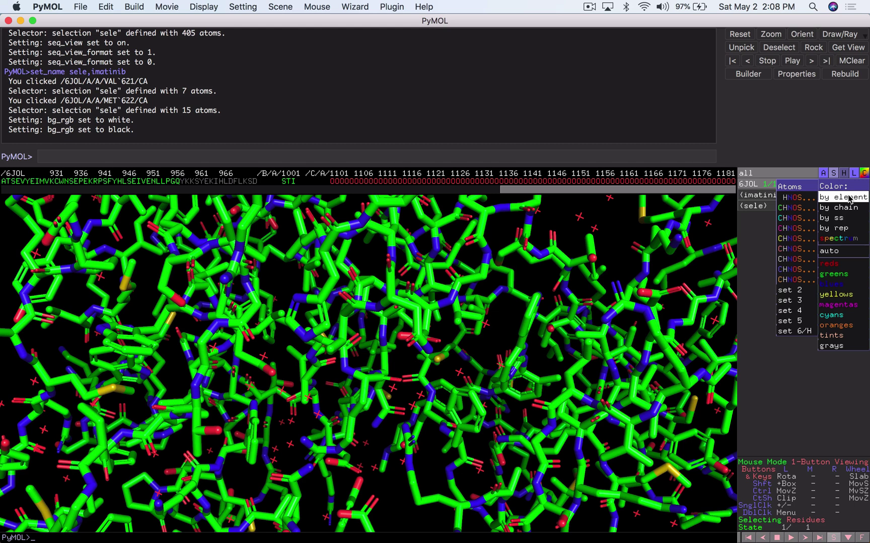
click(794, 260)
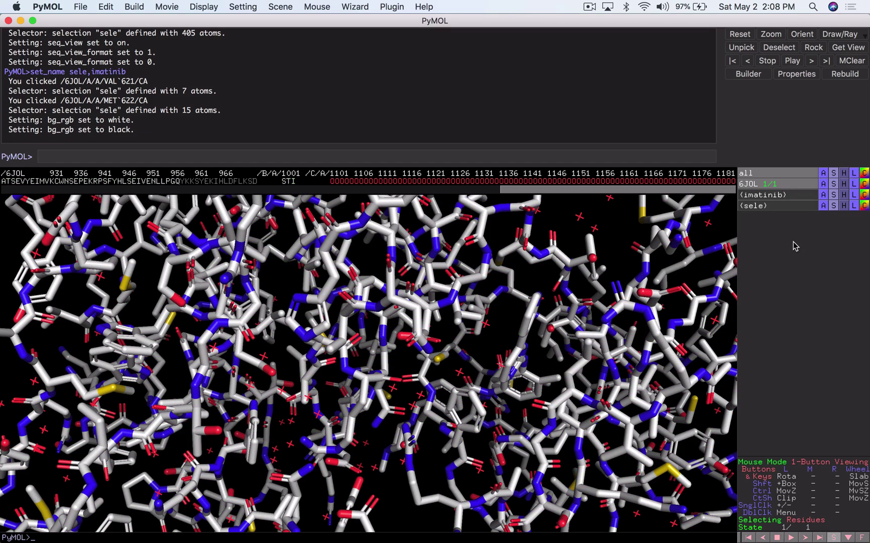
click(802, 36)
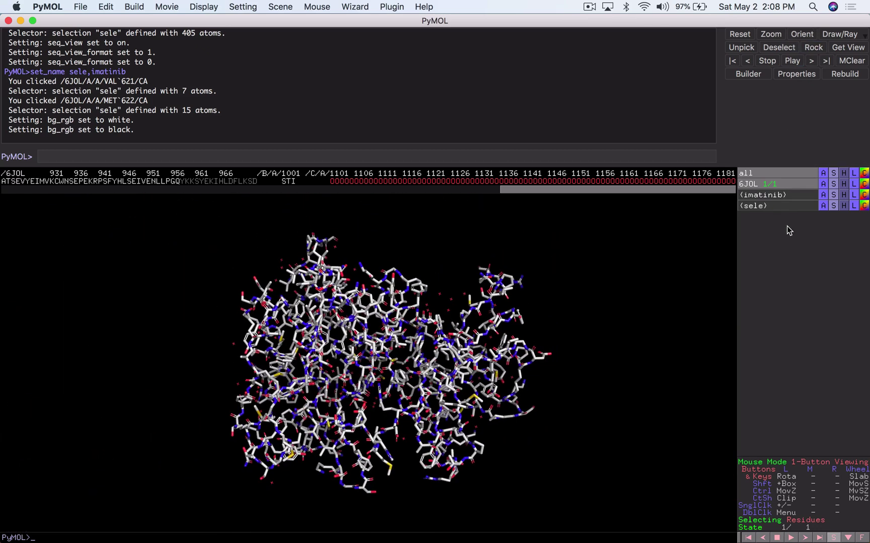
Add cartoon, hide sticks, then show 6JOL as cartoon only in white
click(834, 185)
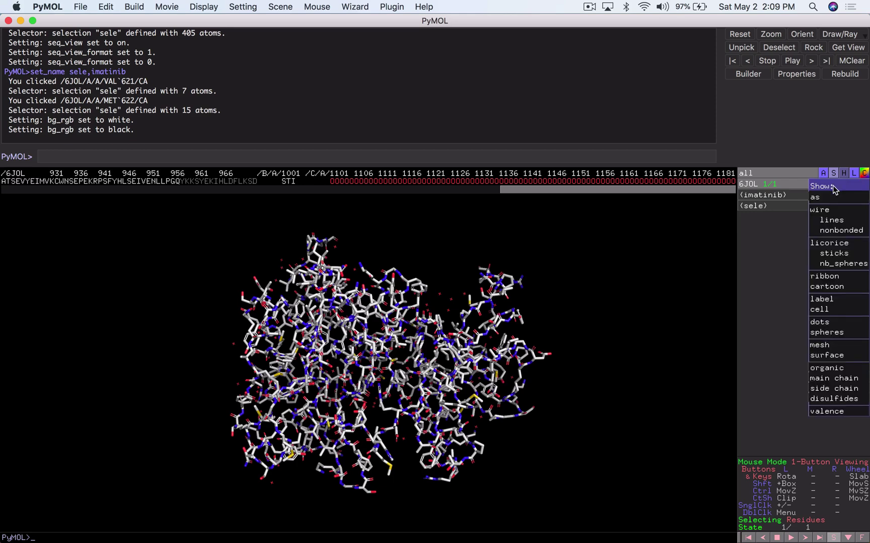
click(828, 286)
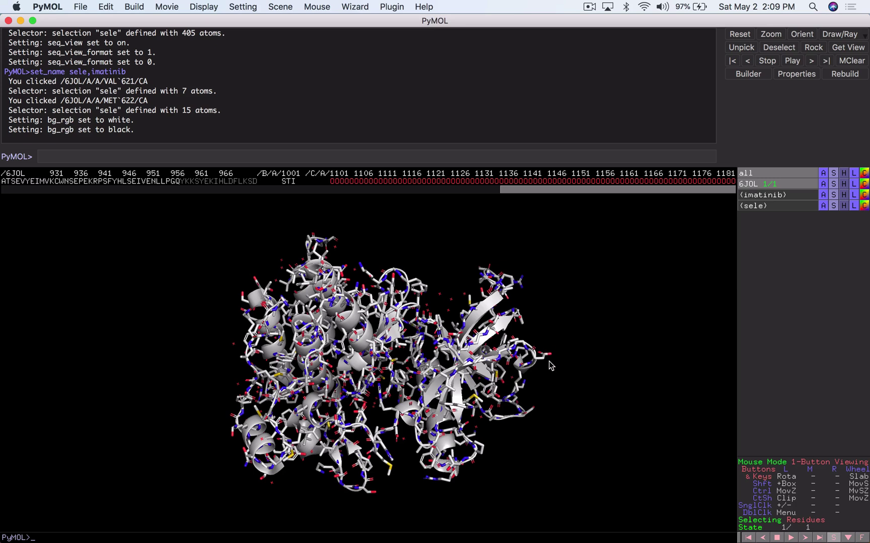
click(844, 185)
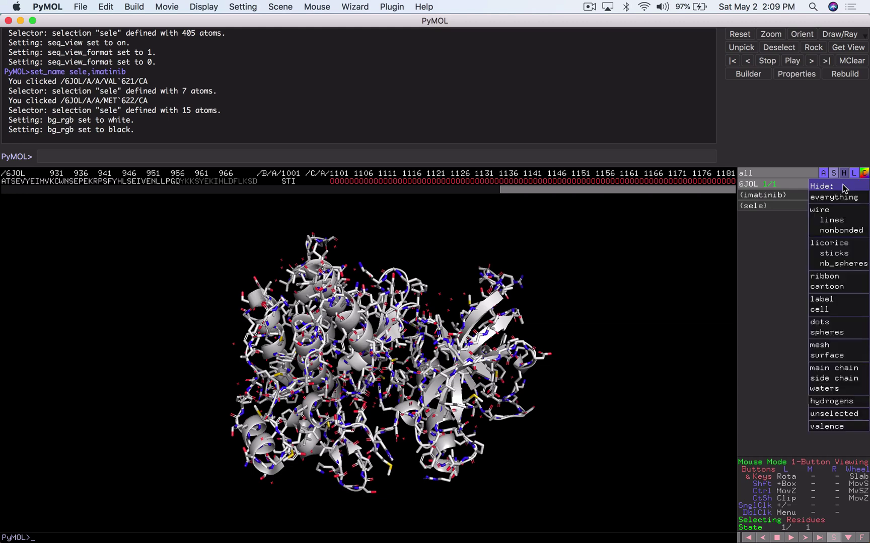
click(837, 254)
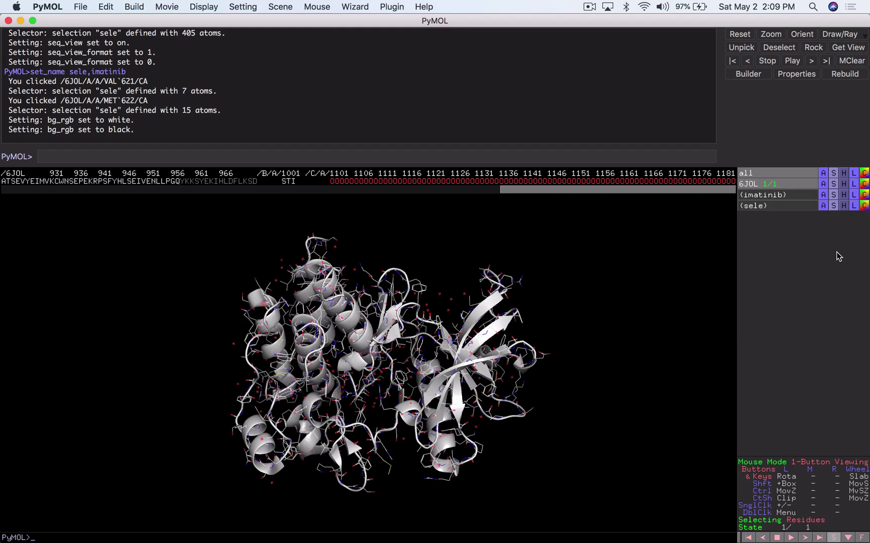
click(834, 187)
mouse_move(831, 198)
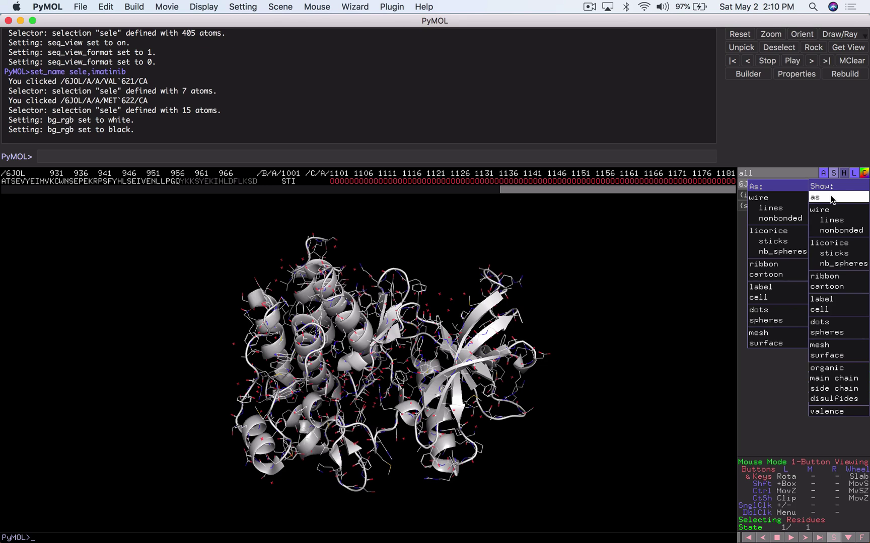
click(775, 274)
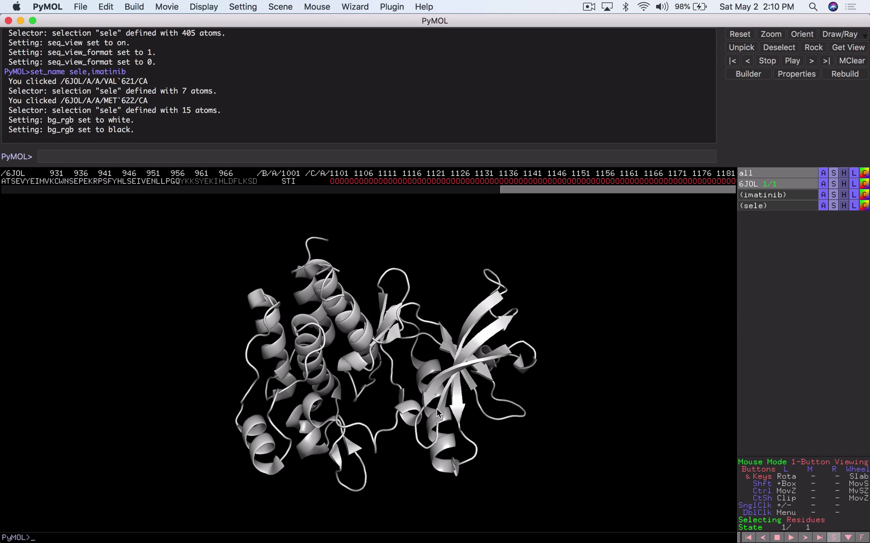
Show the imatinib selection as sticks and colour it with the cyan-carbon CHNOS element scheme
click(833, 195)
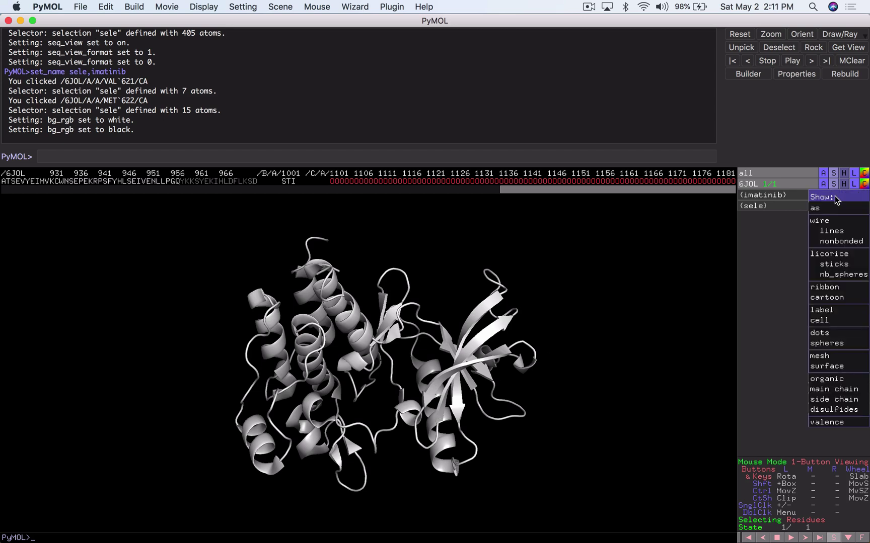
click(833, 264)
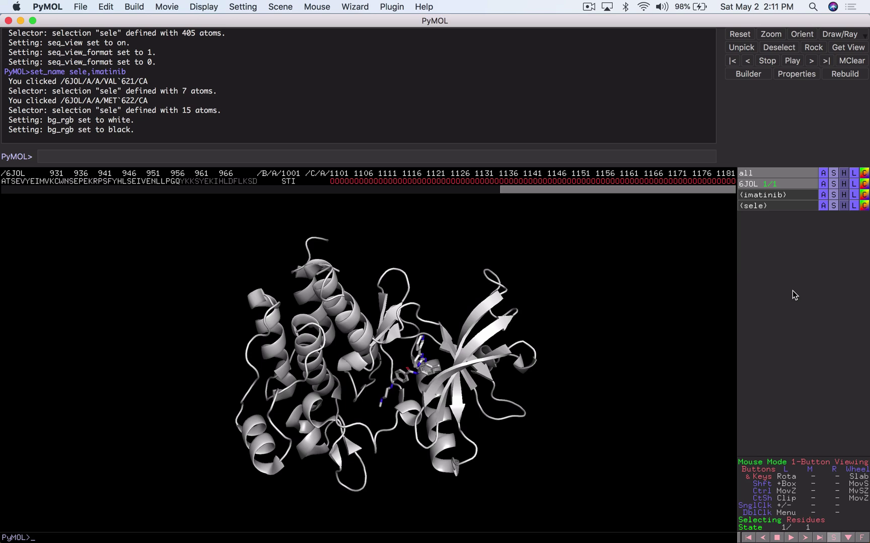
click(864, 195)
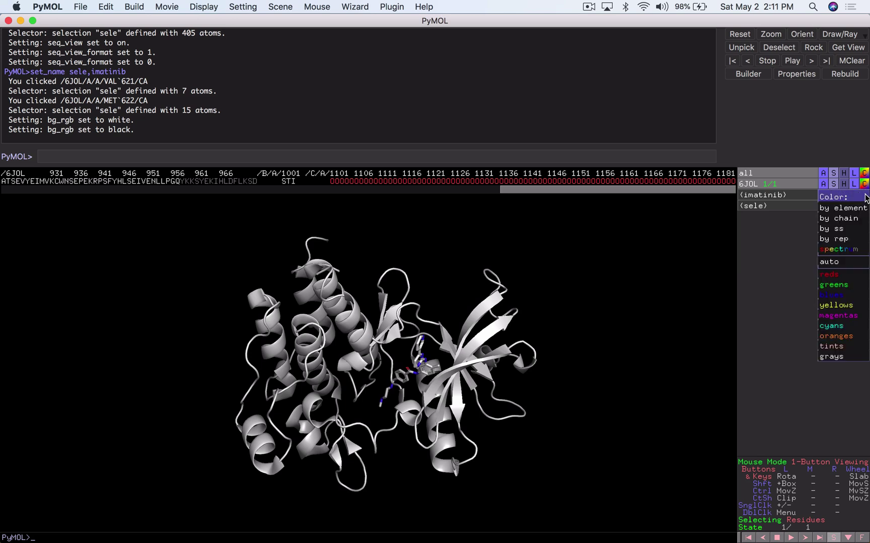
mouse_move(847, 209)
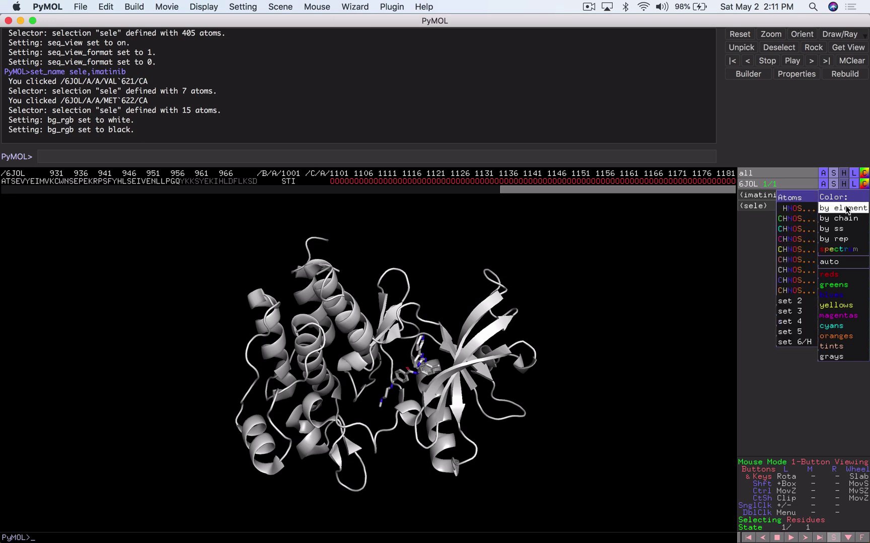
click(795, 230)
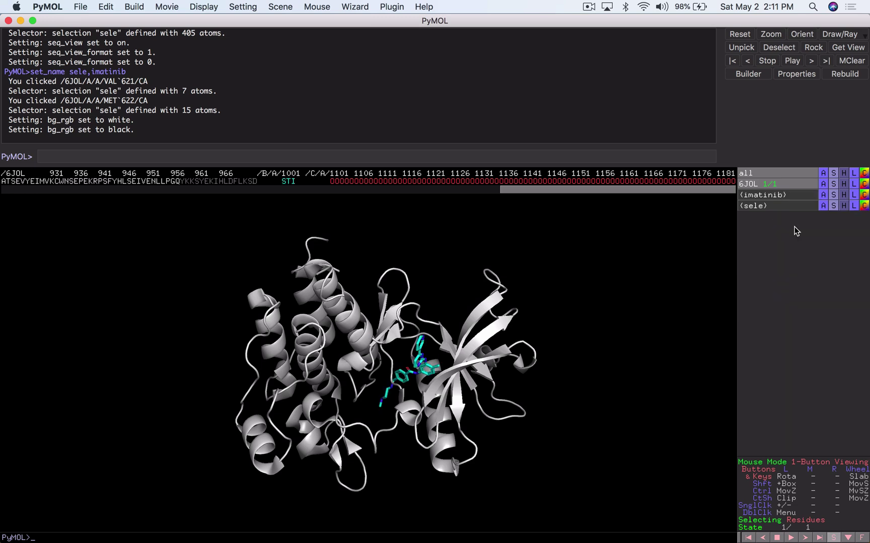
Zoom in on imatinib and rotate the view around the ligand in its binding pocket
click(824, 196)
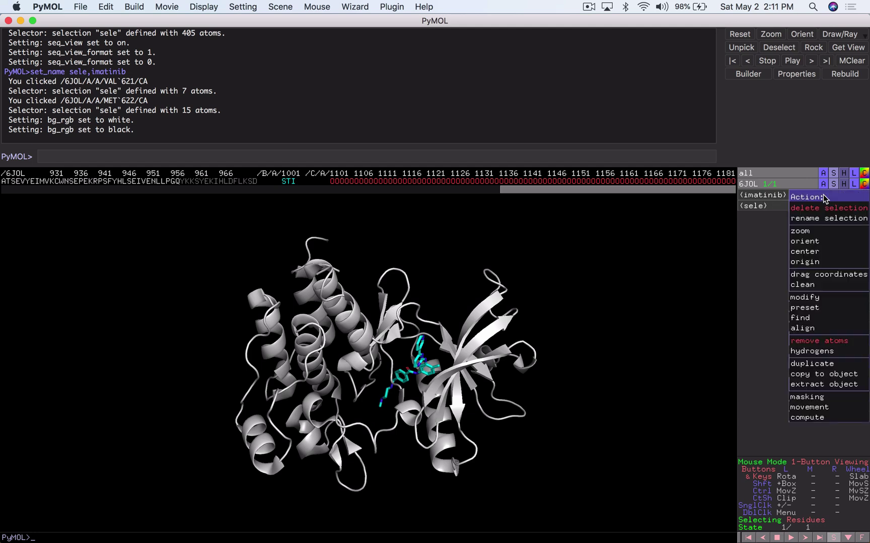
click(807, 232)
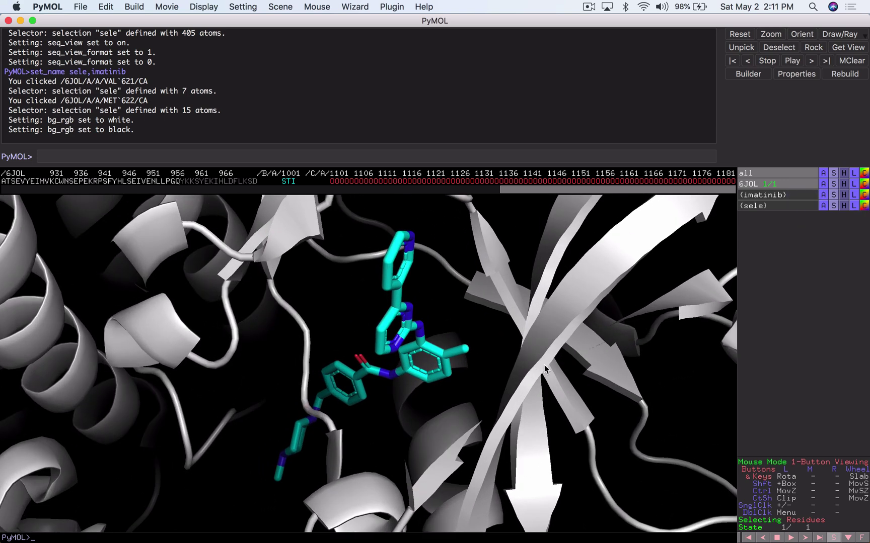
drag(387, 398, 406, 393)
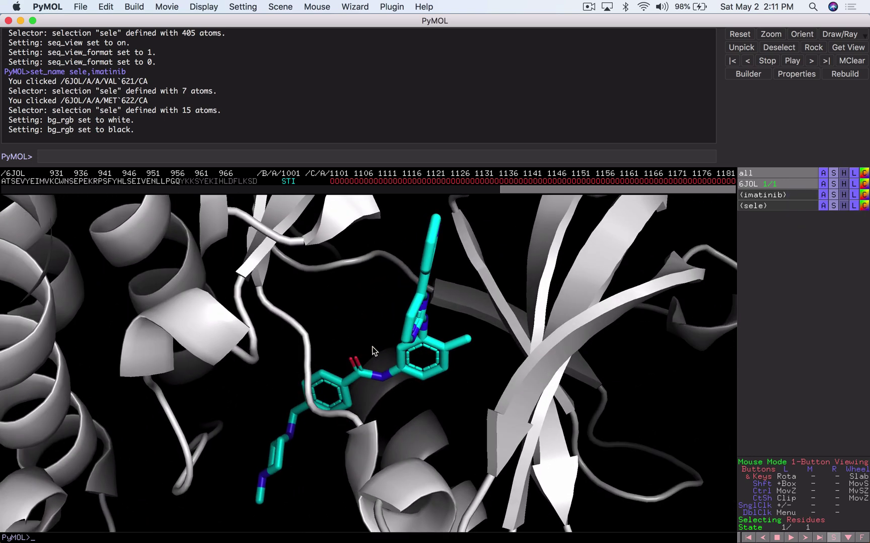
drag(329, 409, 287, 439)
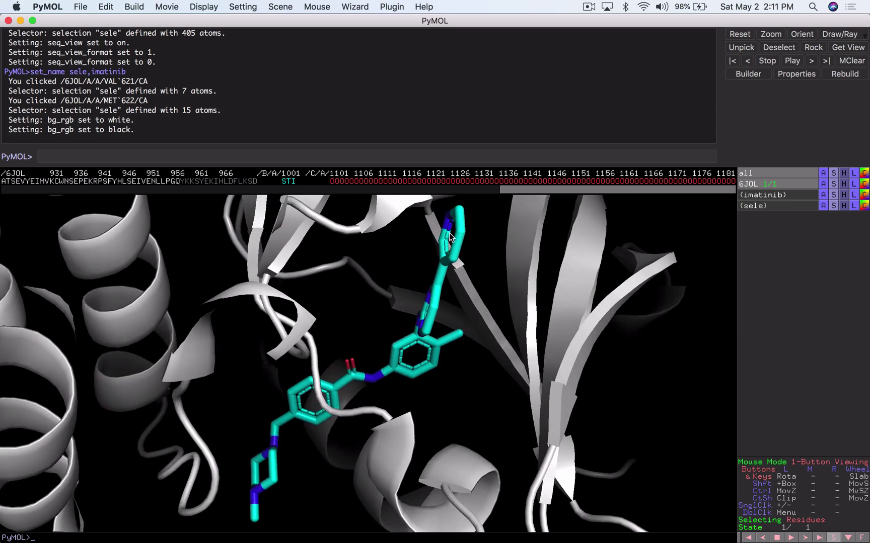
drag(261, 325, 280, 343)
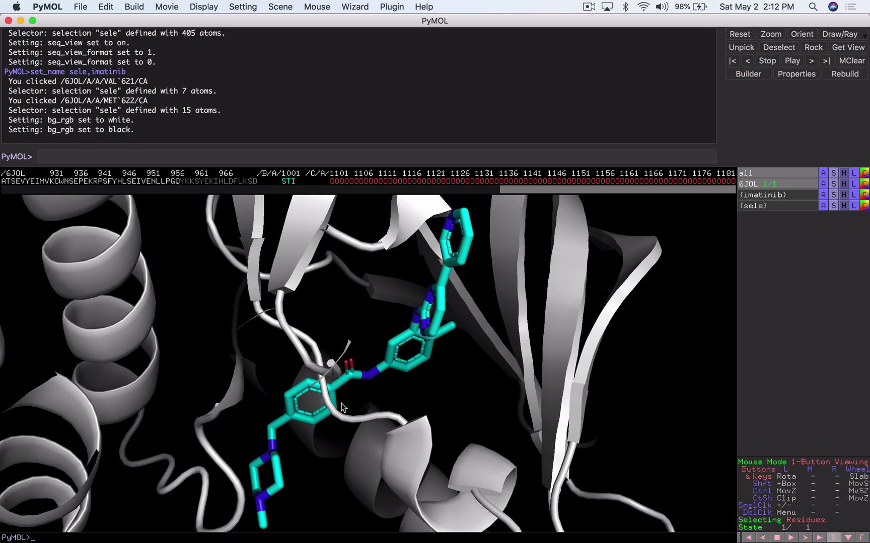
drag(387, 390, 351, 387)
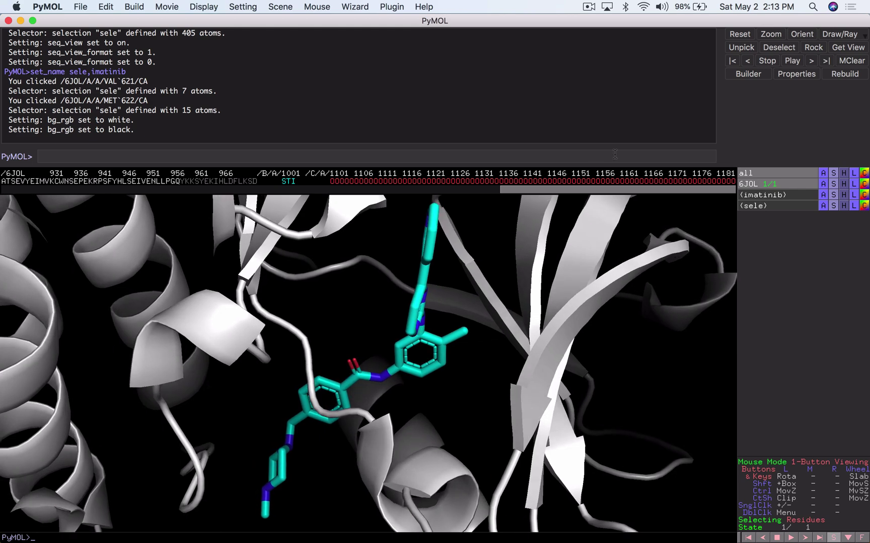
Orient the view back to the whole 6JOL protein and bring up its show-as choices
click(802, 35)
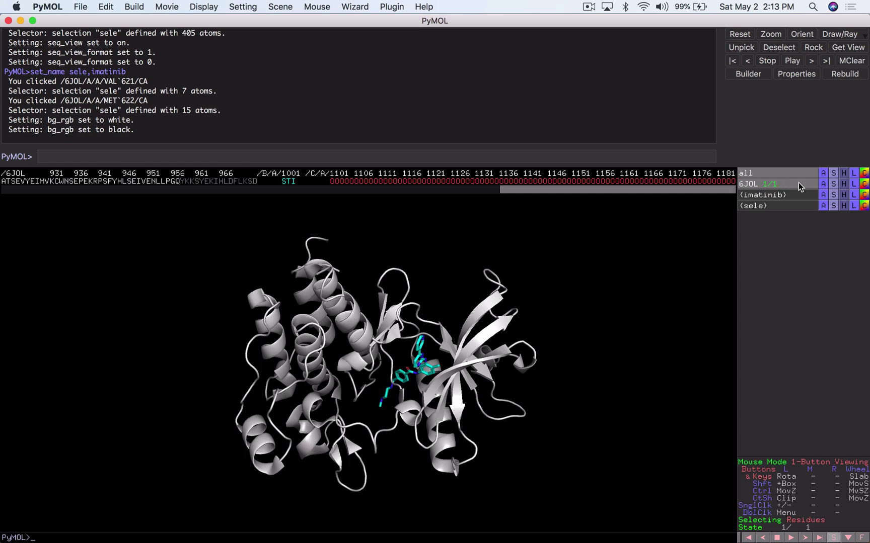
click(833, 184)
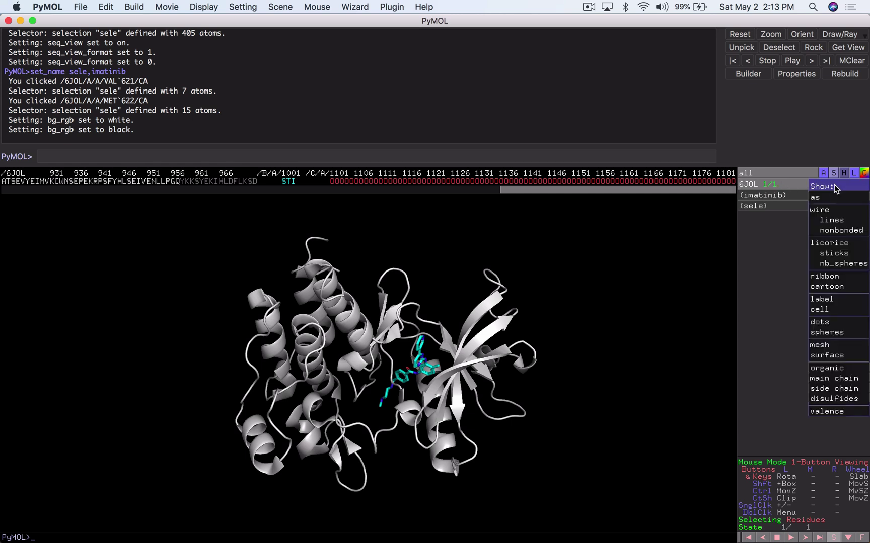
mouse_move(831, 197)
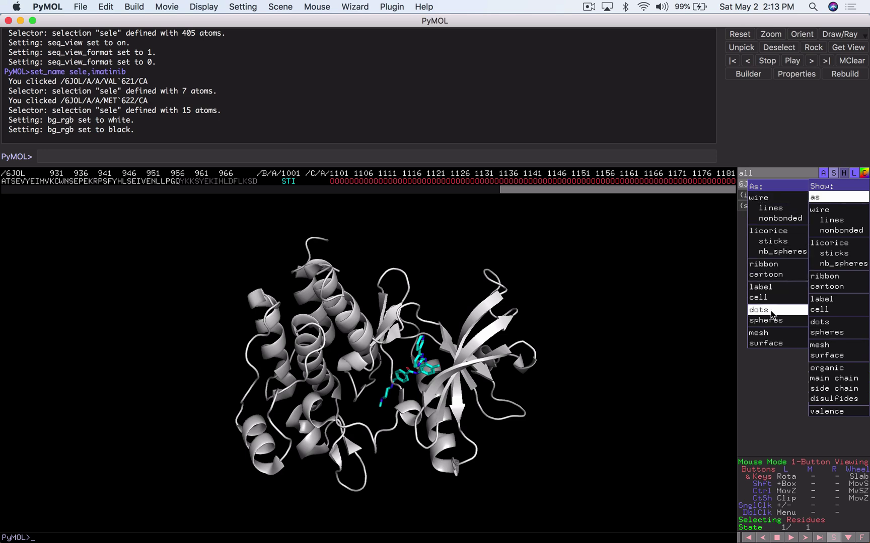
Render 6JOL as a surface only, rotate it, and colour the surface grays > white
click(769, 342)
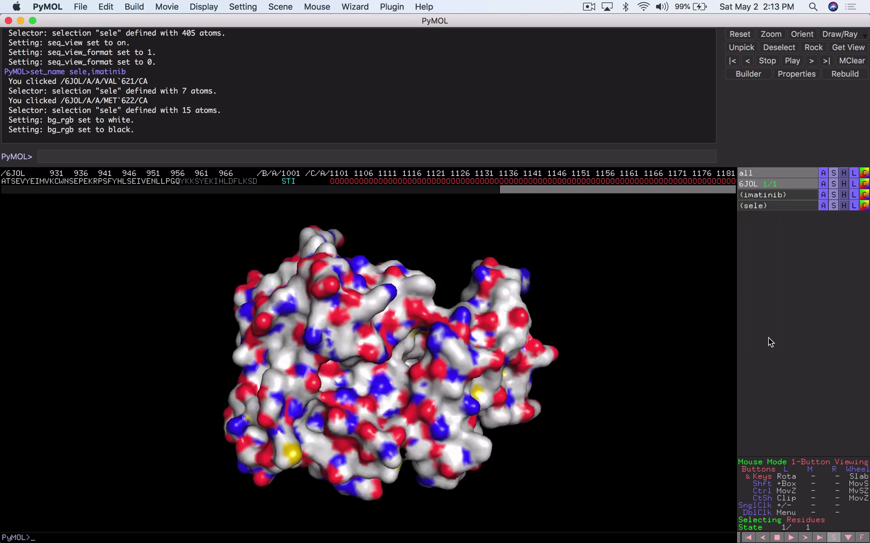
drag(572, 384, 333, 400)
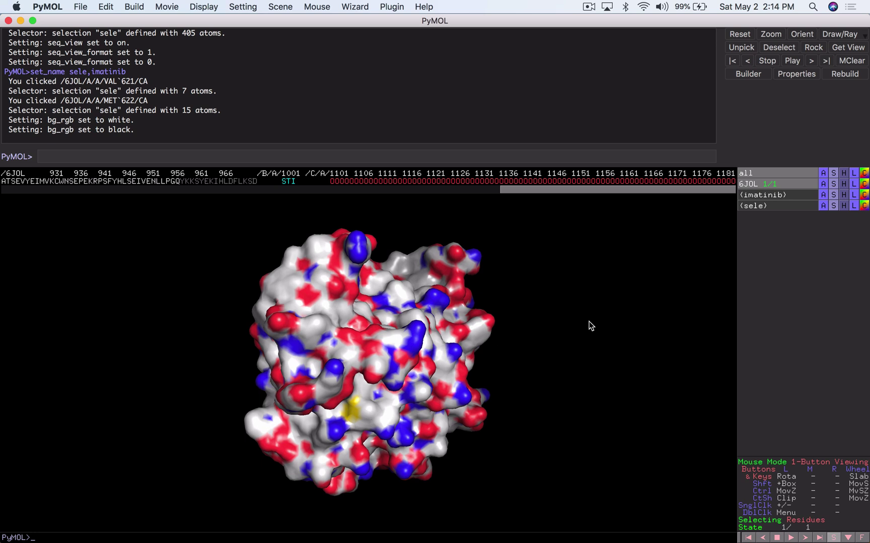
click(864, 184)
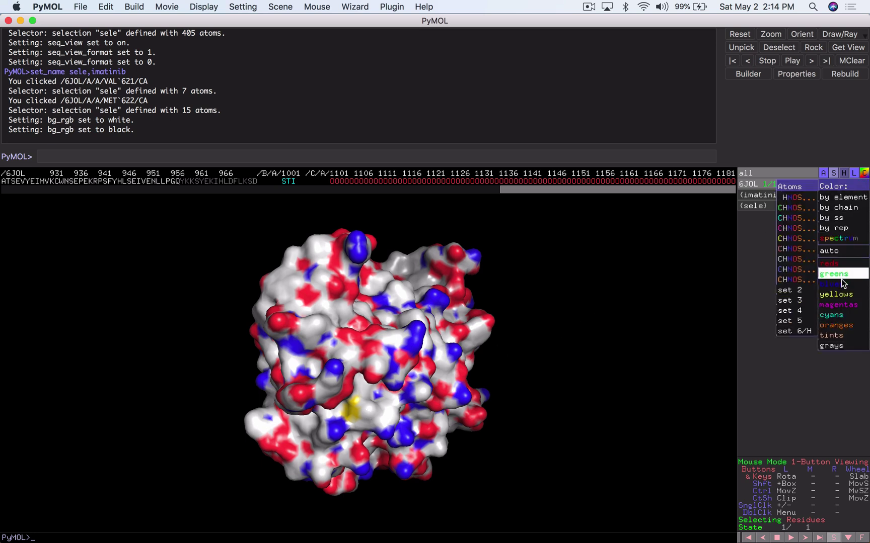
mouse_move(838, 347)
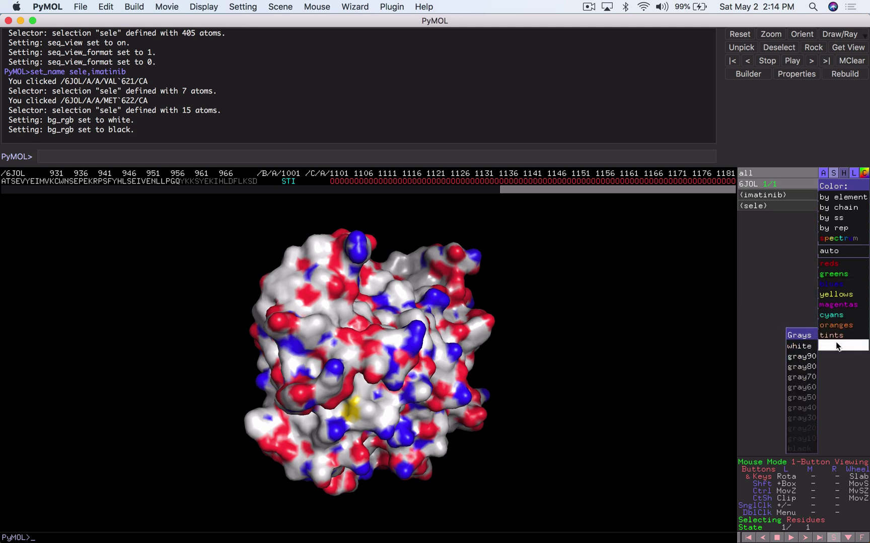
click(811, 346)
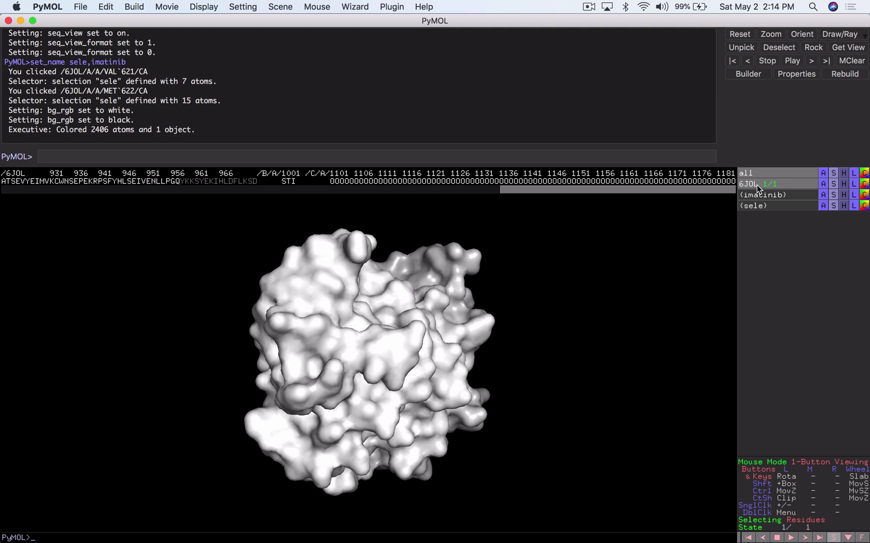
Recolour imatinib by element with cyan carbons and show it as sticks
click(864, 195)
mouse_move(851, 211)
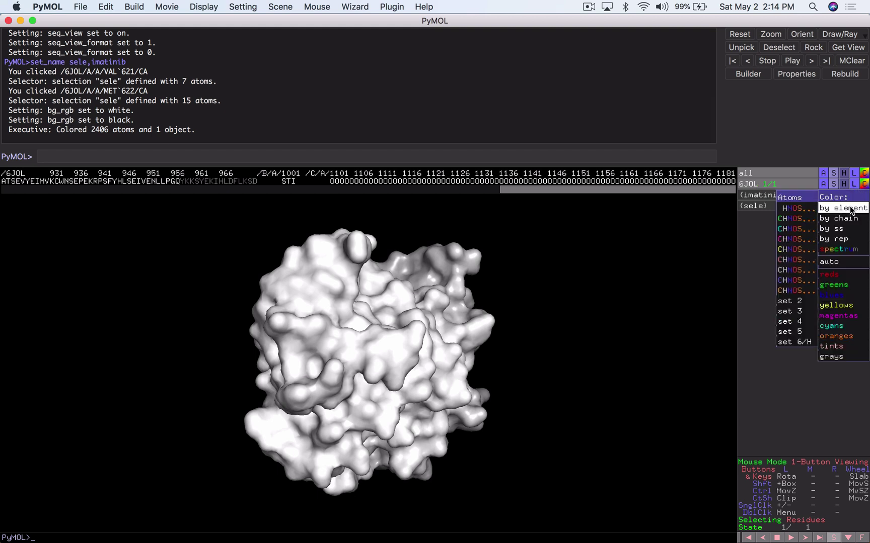
click(793, 229)
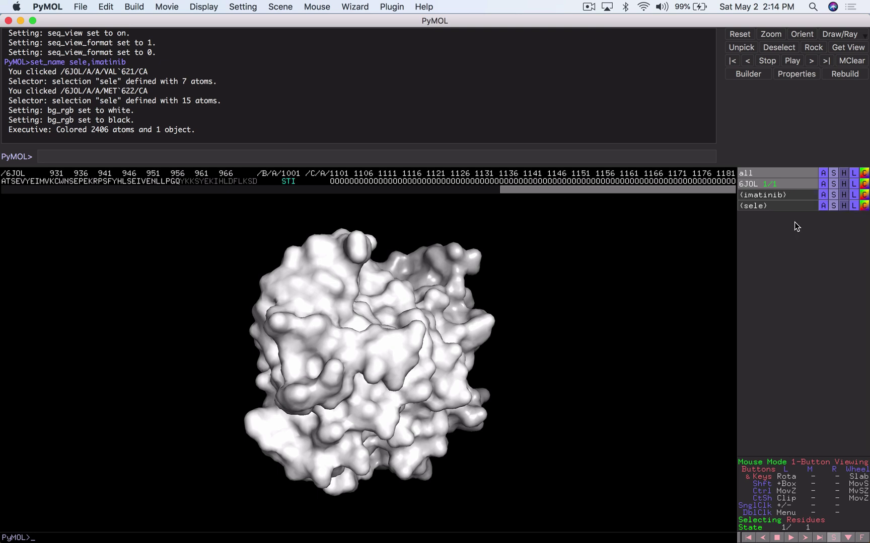
click(833, 195)
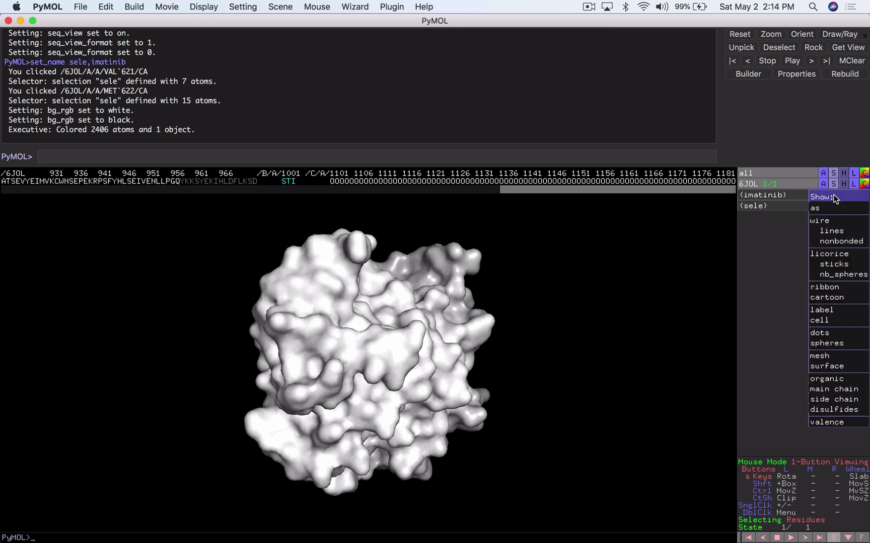
mouse_move(826, 207)
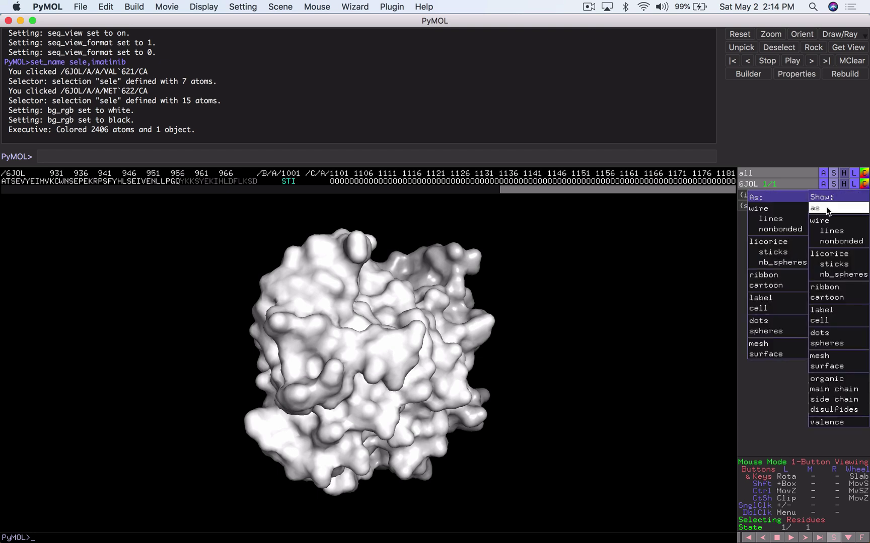
click(782, 253)
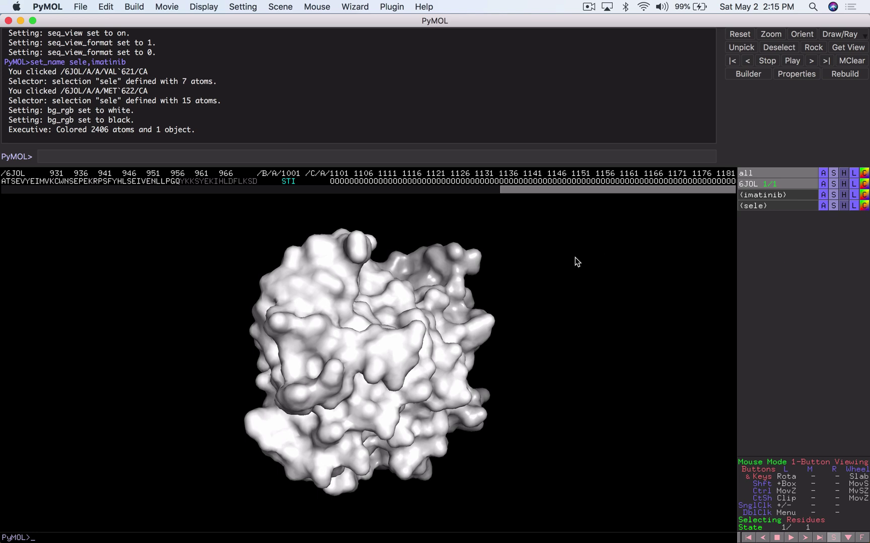
Rotate and zoom the white surface to look into the imatinib pocket
drag(285, 317, 391, 352)
scroll(448, 382, up, 5)
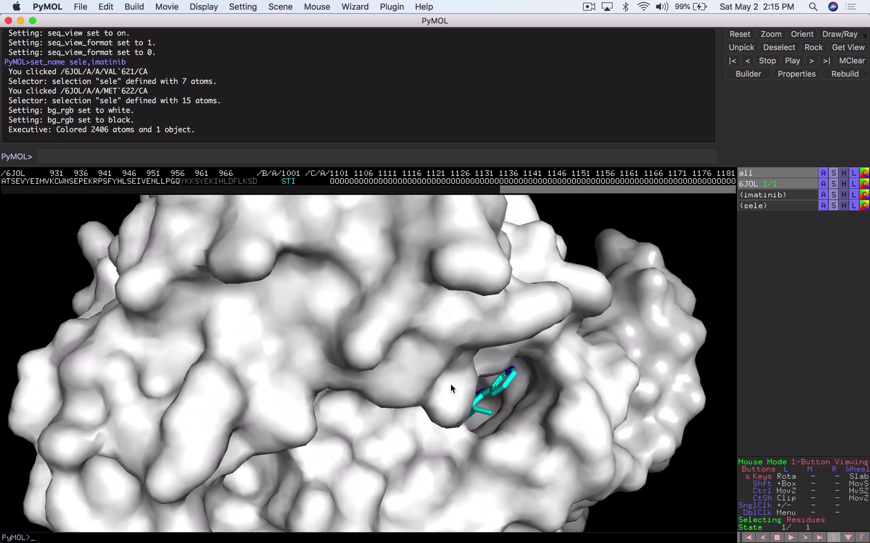
drag(498, 389, 366, 361)
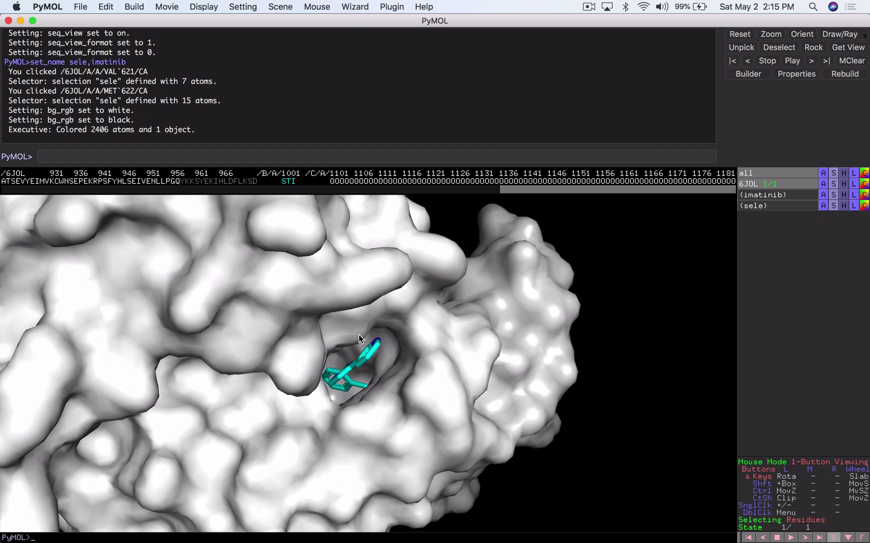
Show imatinib as spheres only and rotate to reveal the ligand atoms
click(833, 194)
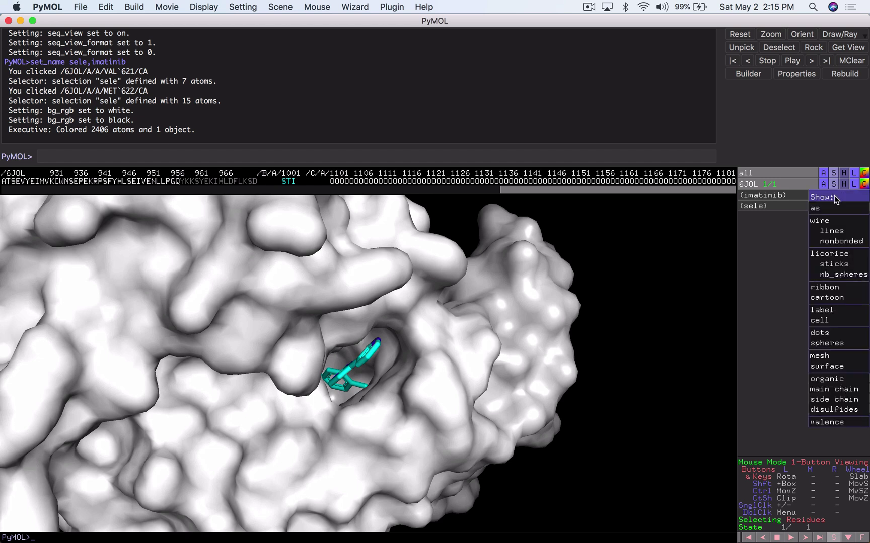
mouse_move(831, 208)
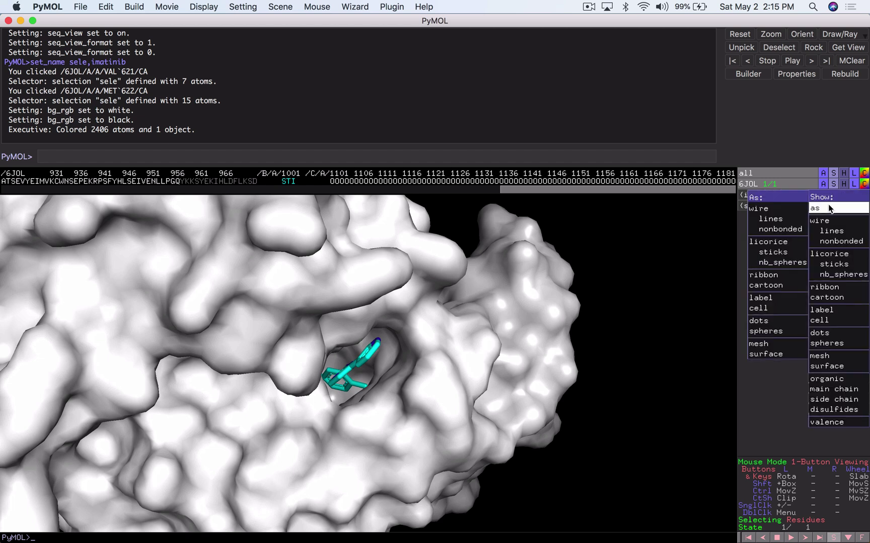
click(780, 328)
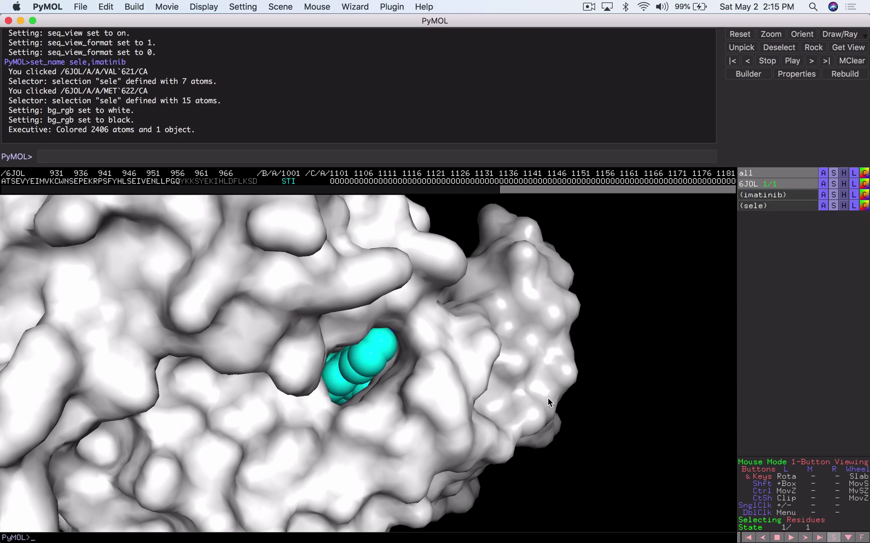
drag(388, 399, 370, 393)
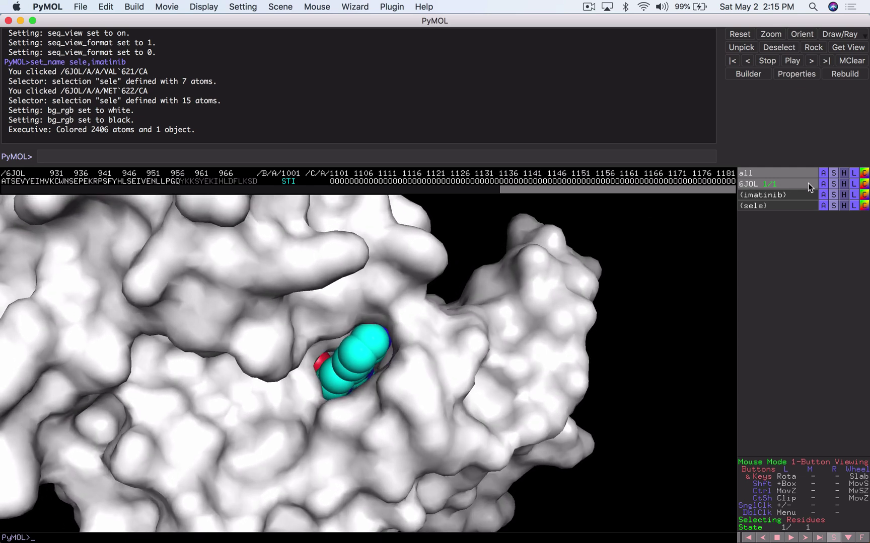
Hide the surface of the 6JOL protein
click(844, 184)
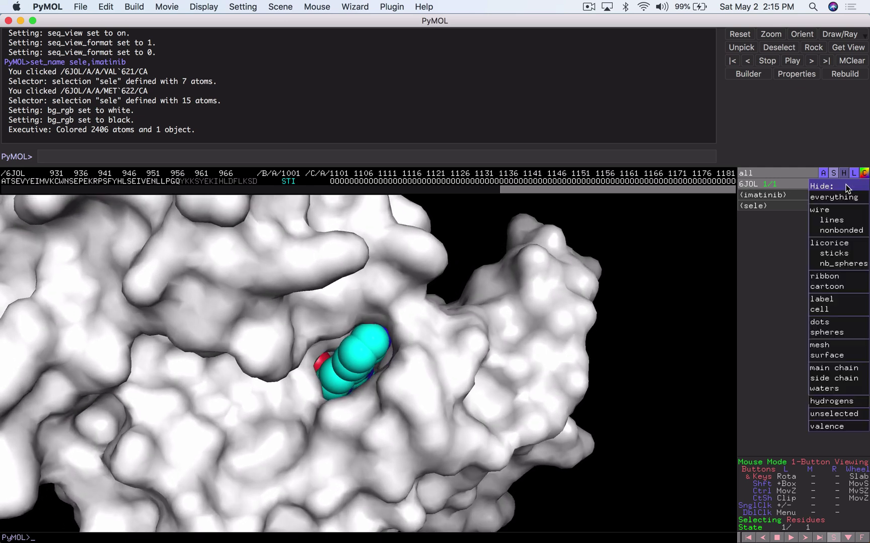
click(826, 355)
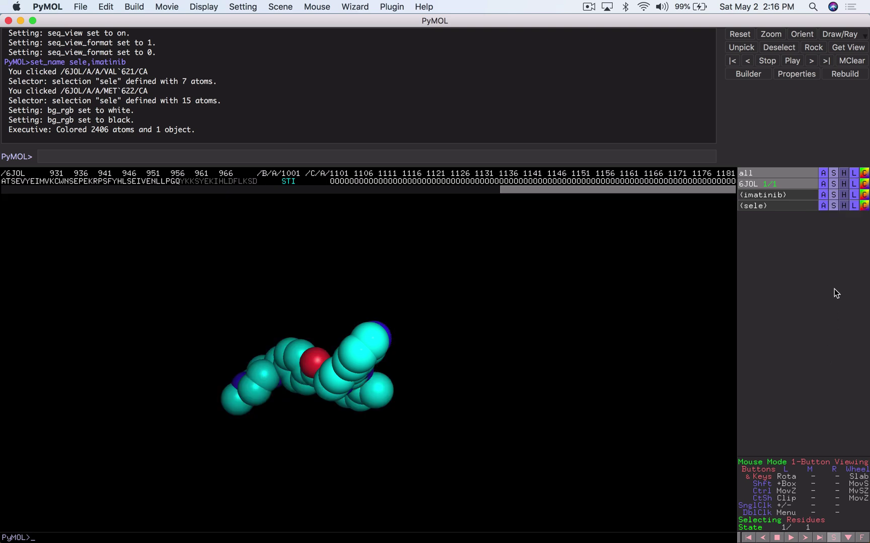
click(835, 184)
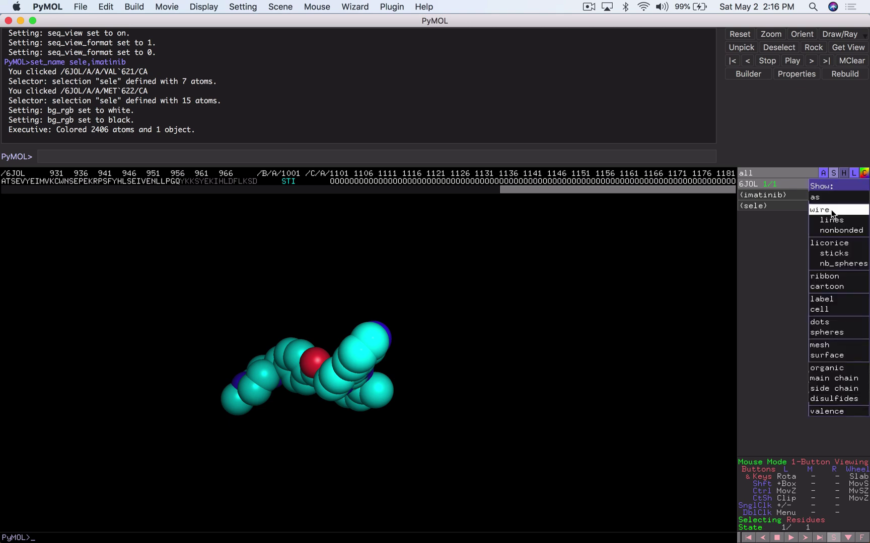
Show 6JOL as a cartoon and orient the view to fit the whole protein
click(830, 287)
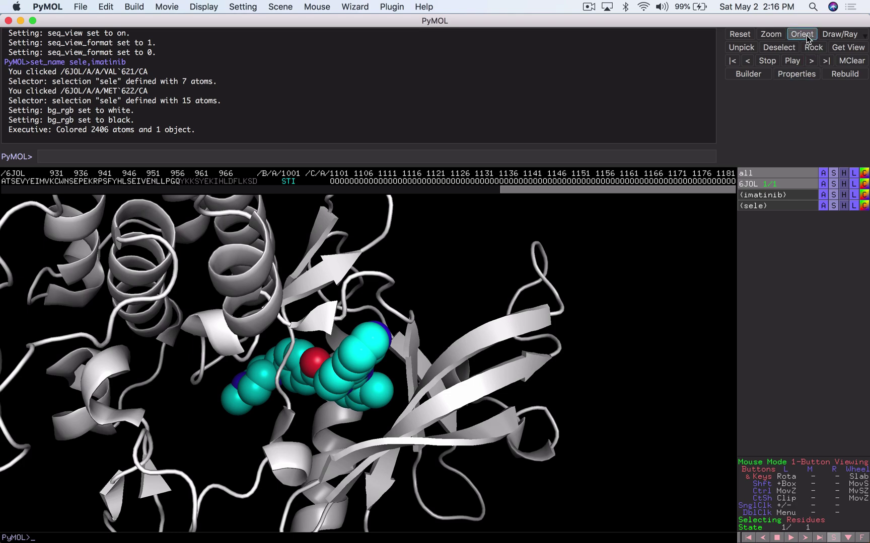
click(802, 34)
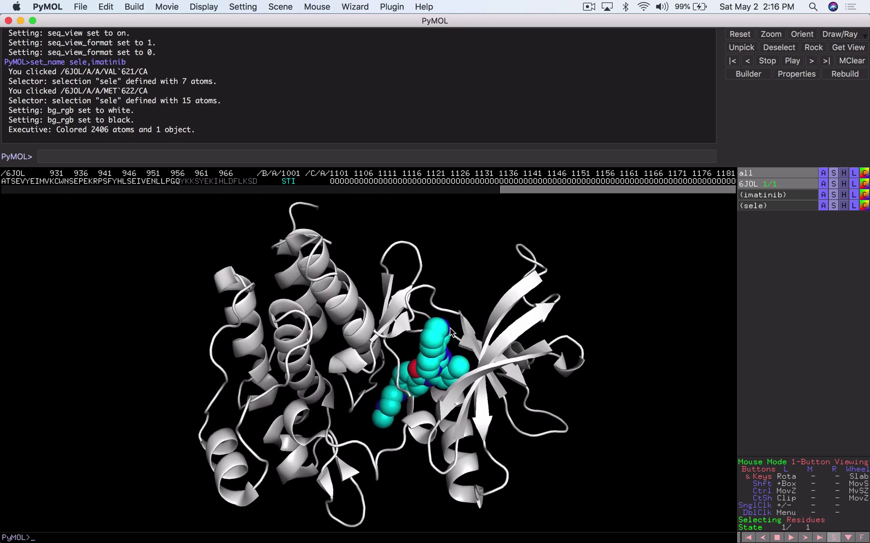
mouse_move(451, 331)
mouse_down()
mouse_move(435, 336)
mouse_move(438, 292)
mouse_move(463, 334)
mouse_move(459, 345)
mouse_up()
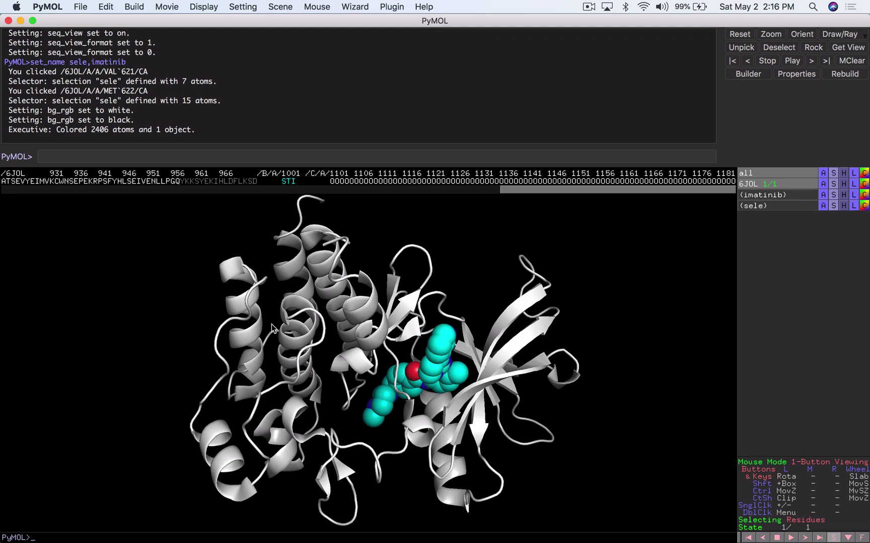
Switch imatinib back to sticks only, replacing the spheres
click(833, 195)
mouse_move(825, 208)
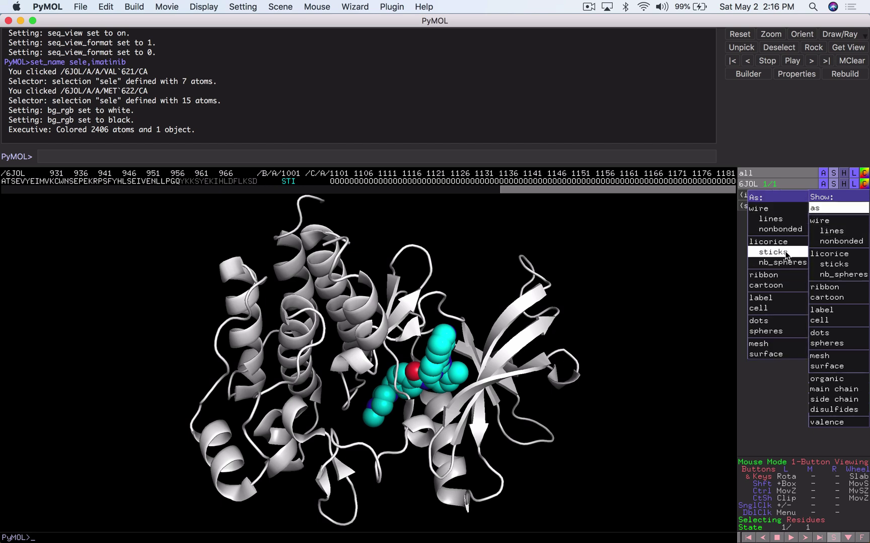
click(784, 254)
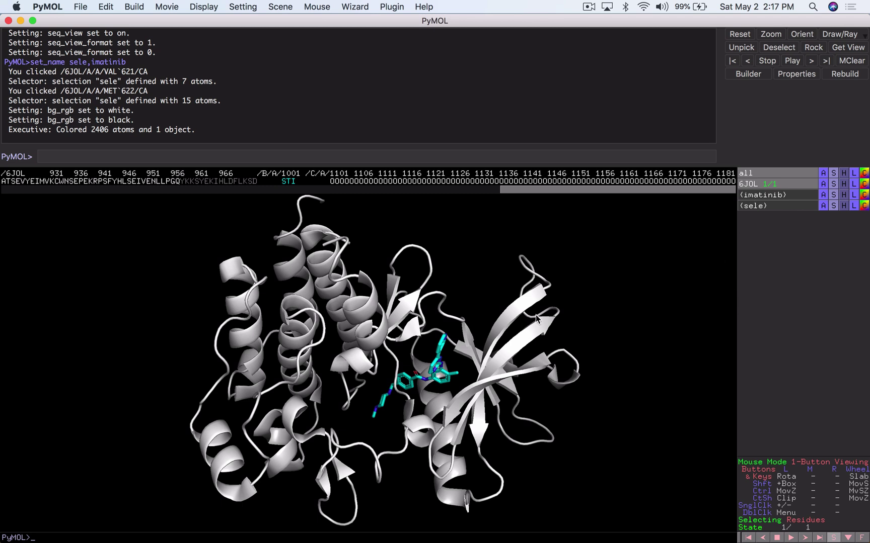
click(832, 188)
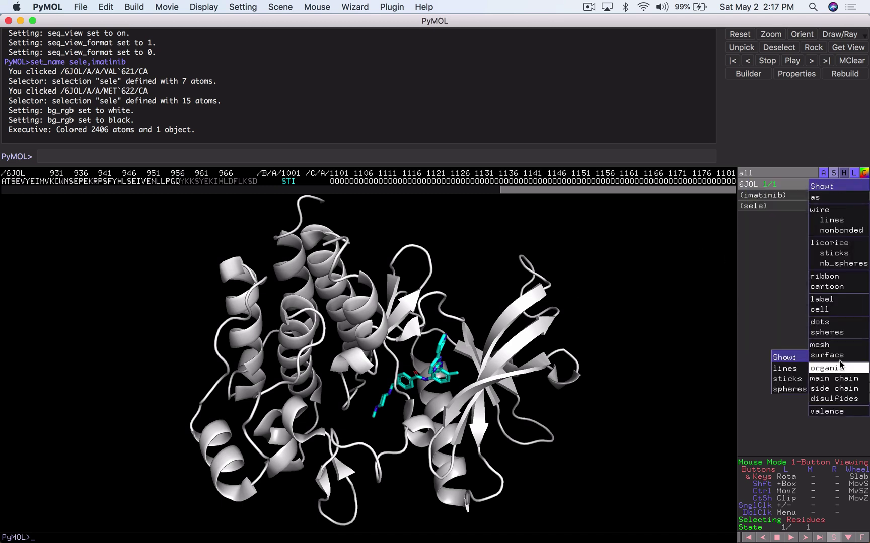
Add a mesh surface over the 6JOL cartoon and rotate to view imatinib end-on in its site
click(839, 346)
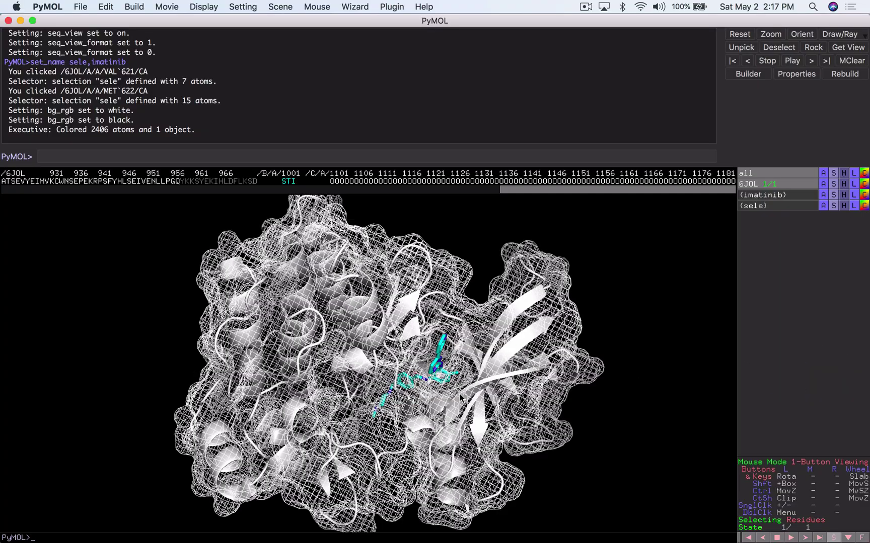
drag(459, 393, 358, 338)
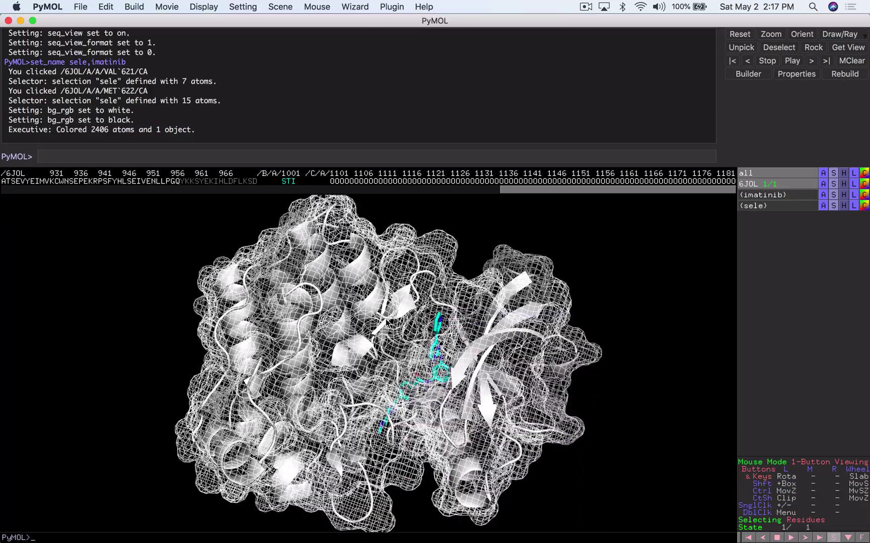
click(351, 340)
drag(350, 340, 321, 340)
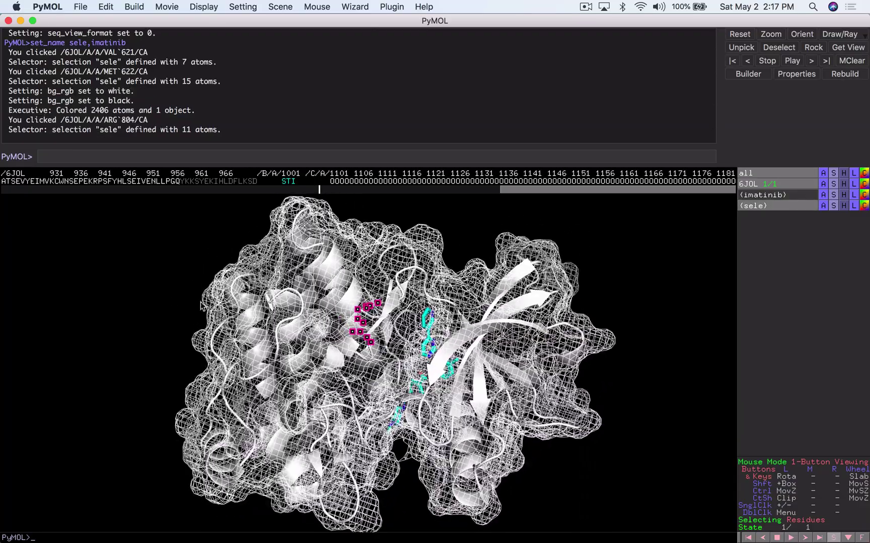
click(257, 314)
drag(257, 315, 413, 350)
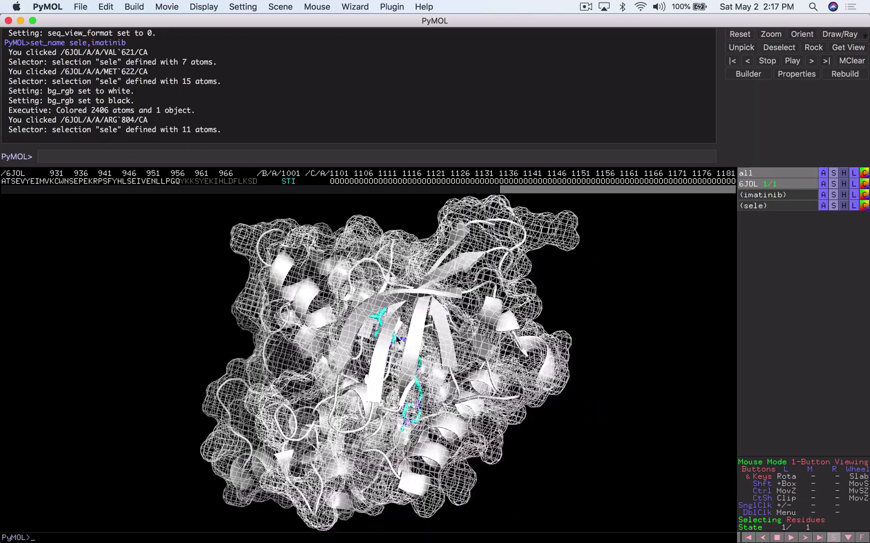
drag(410, 317, 427, 392)
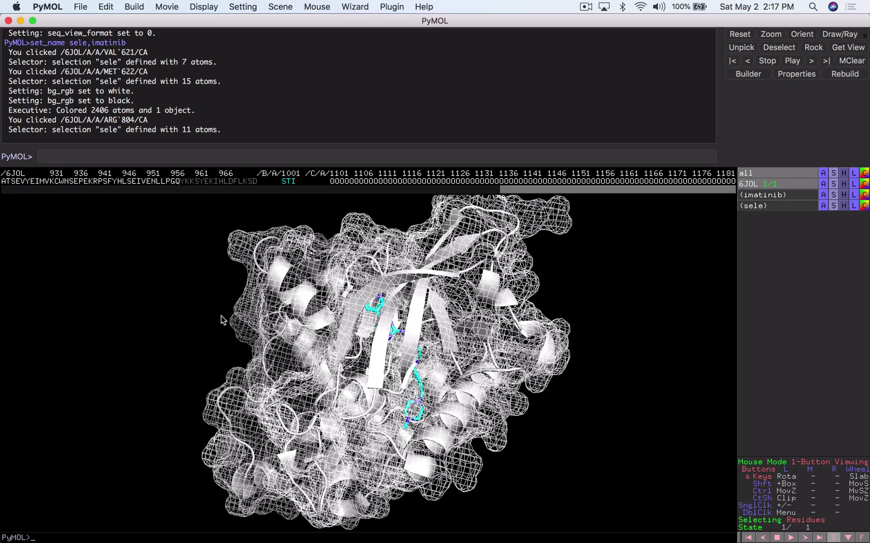
drag(304, 259, 445, 383)
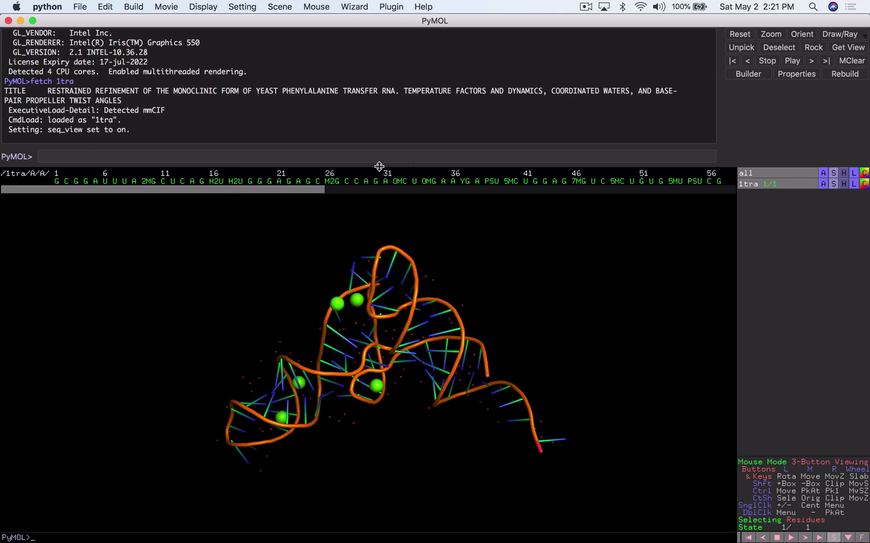
Rotate the 1EQZ nucleosome between face-on and side views, returning to face-on
drag(276, 188, 364, 190)
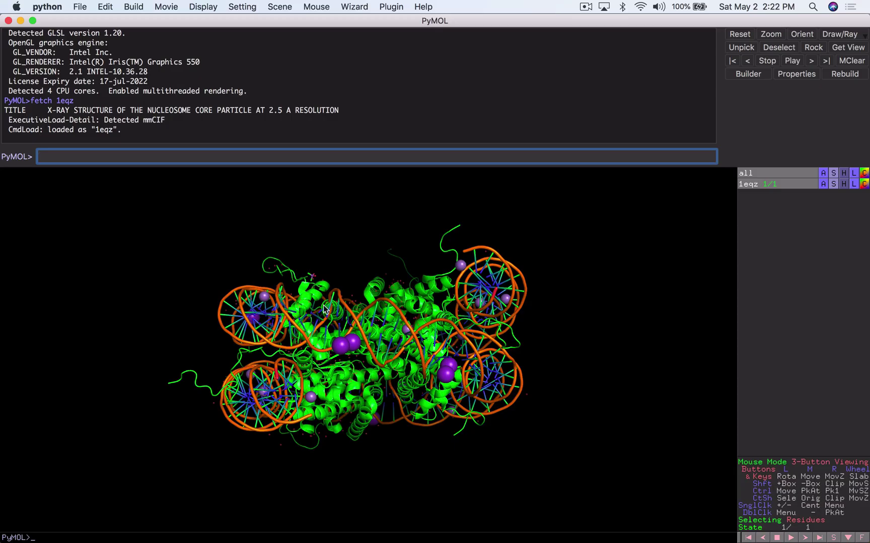
drag(352, 347, 246, 447)
drag(268, 336, 276, 400)
drag(185, 346, 478, 360)
mouse_move(306, 368)
mouse_down()
mouse_move(285, 369)
mouse_move(310, 374)
mouse_up()
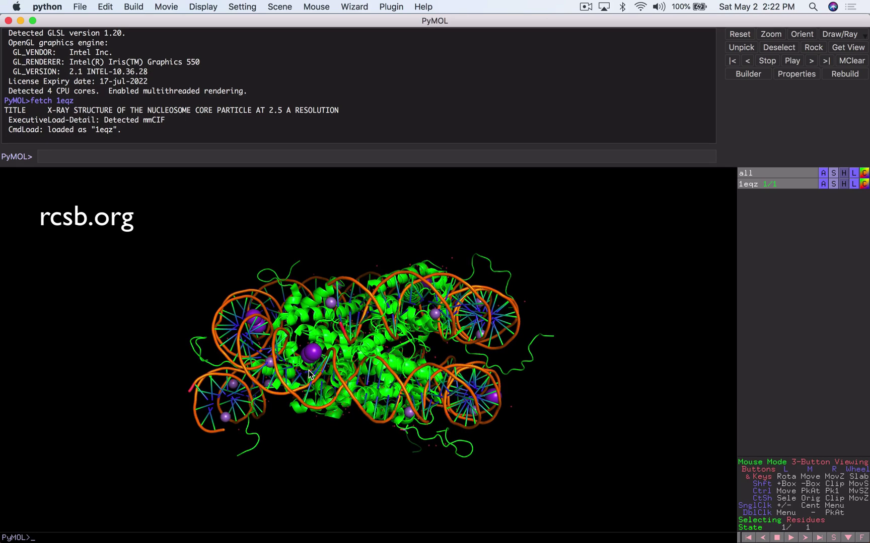